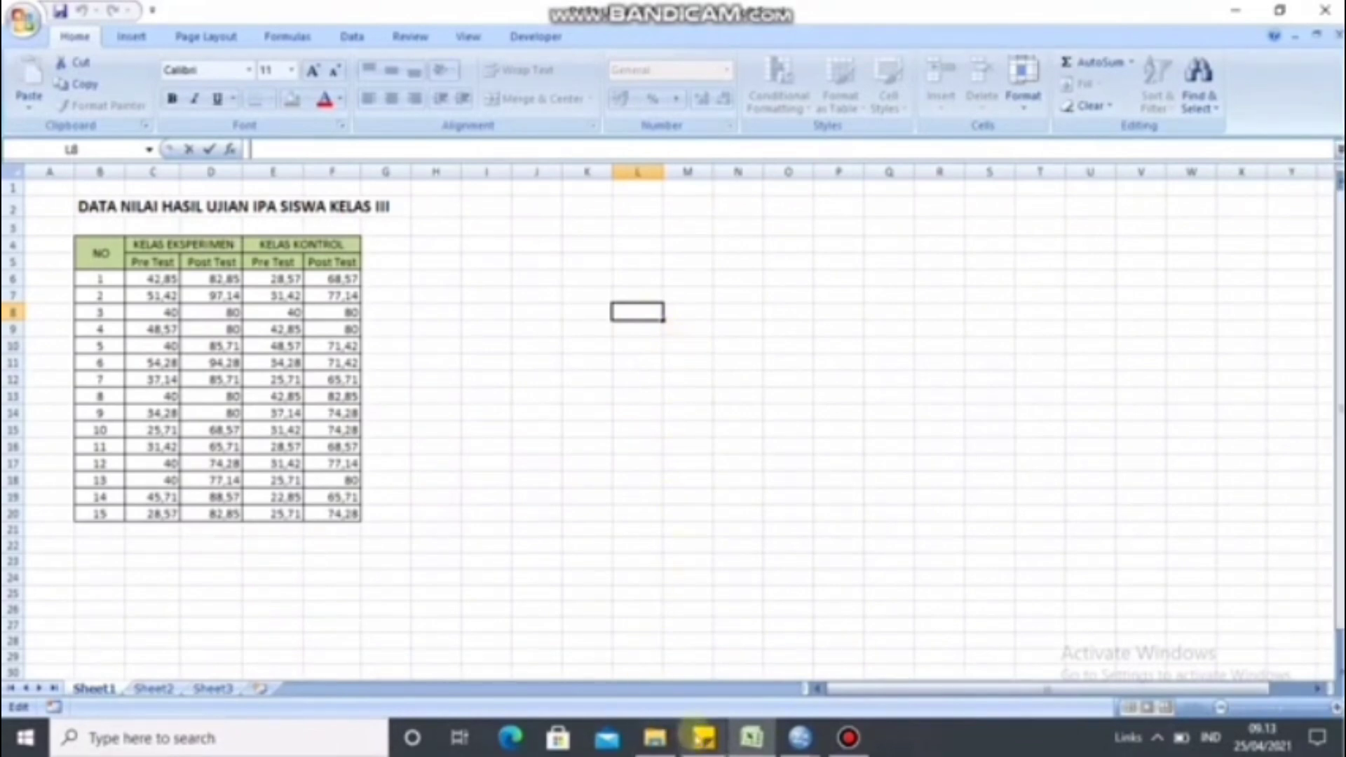
Open the sticky note on the normality test and review its definition and significance decision rules.
click(704, 738)
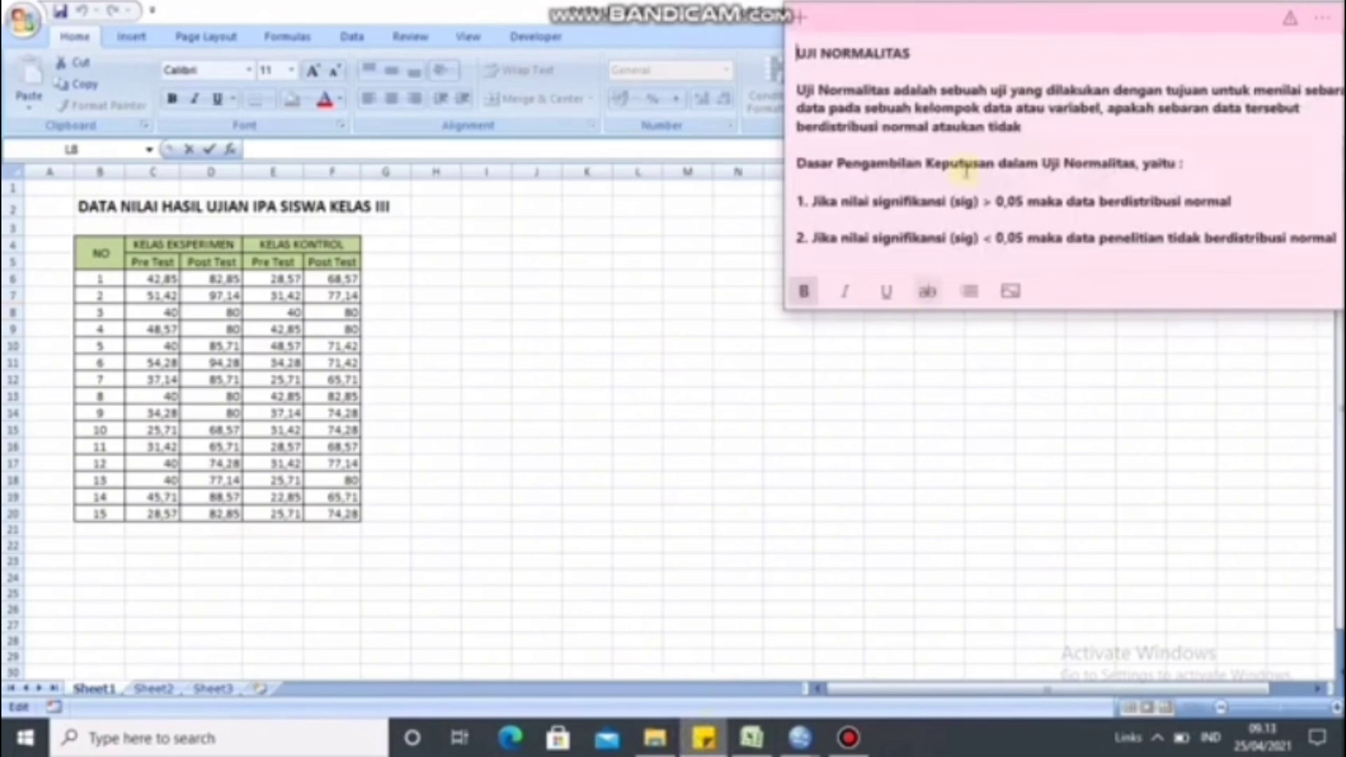
drag(948, 19, 868, 196)
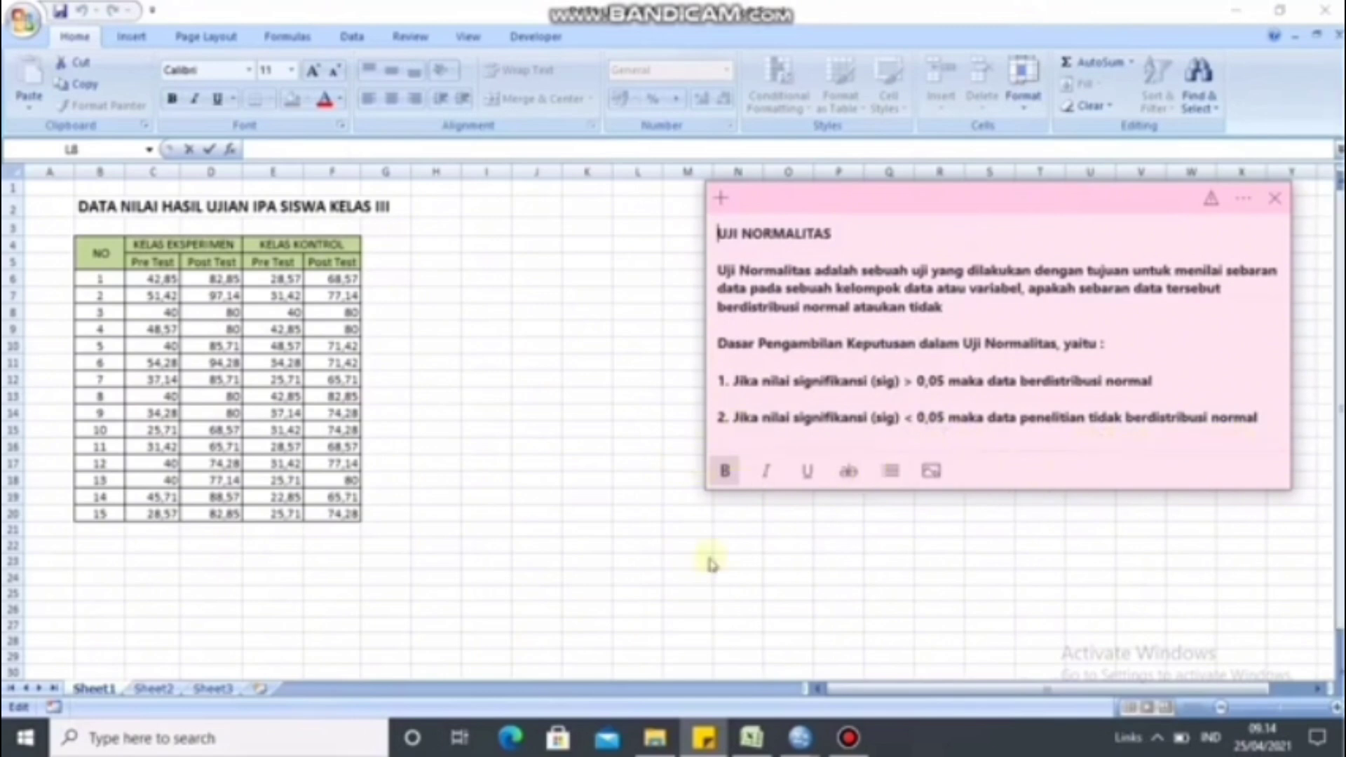
click(712, 743)
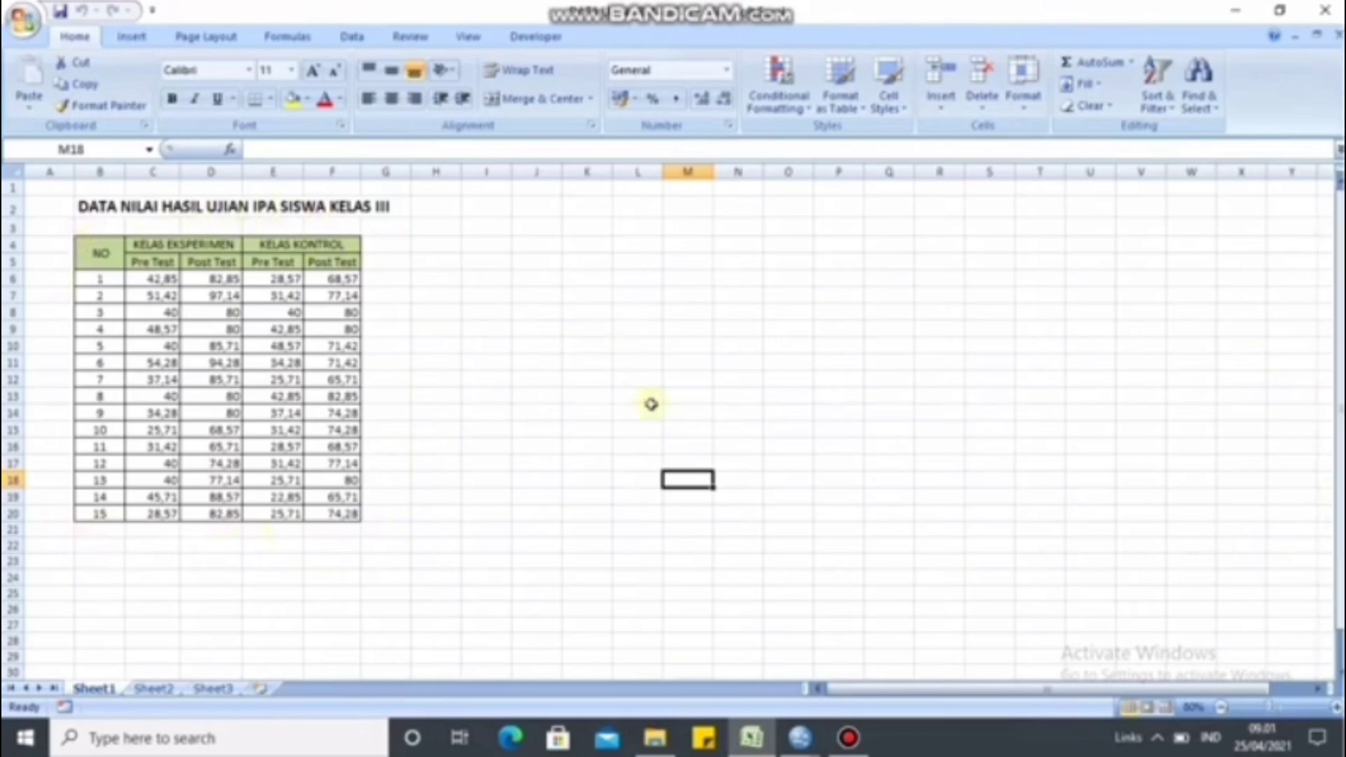
Switch to the SPSS Data Editor and define two variables named Hasil and Kelas.
mouse_move(806, 743)
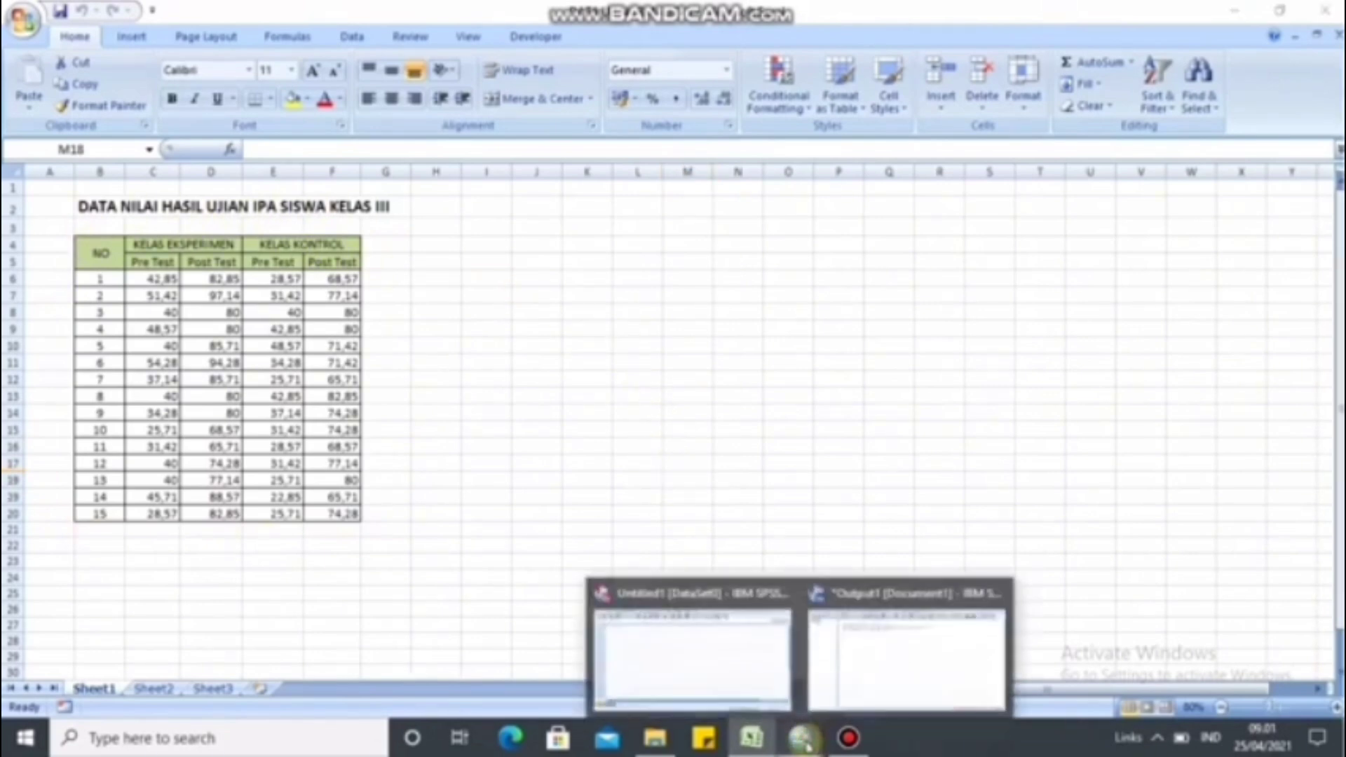
click(713, 678)
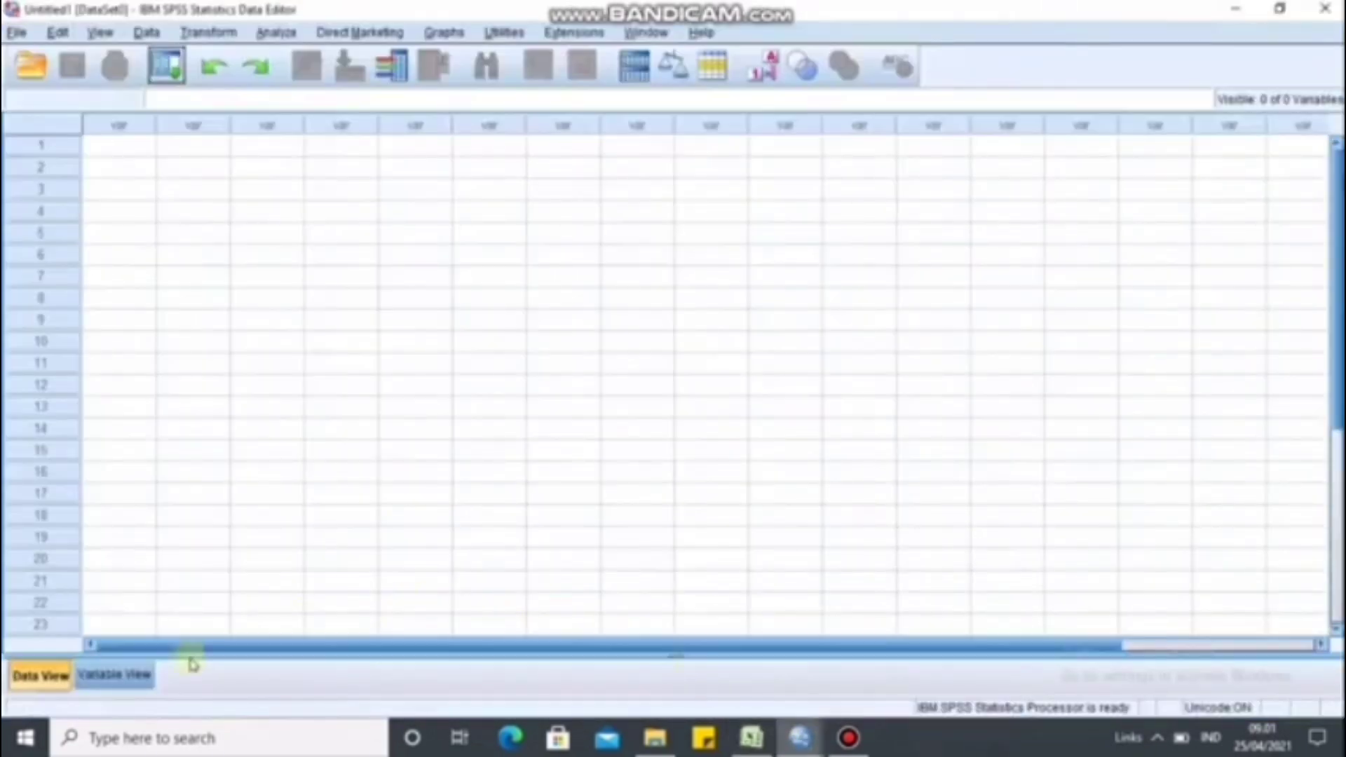
click(86, 683)
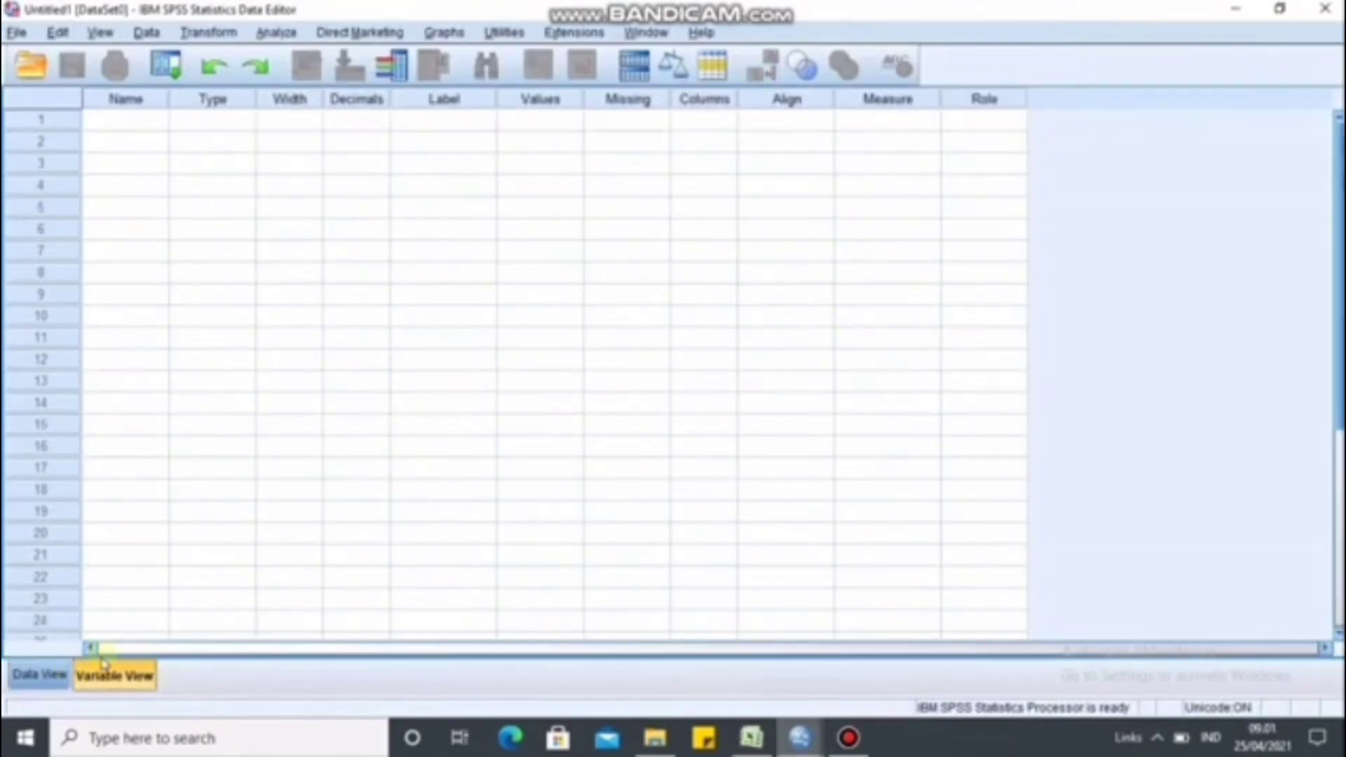
click(124, 127)
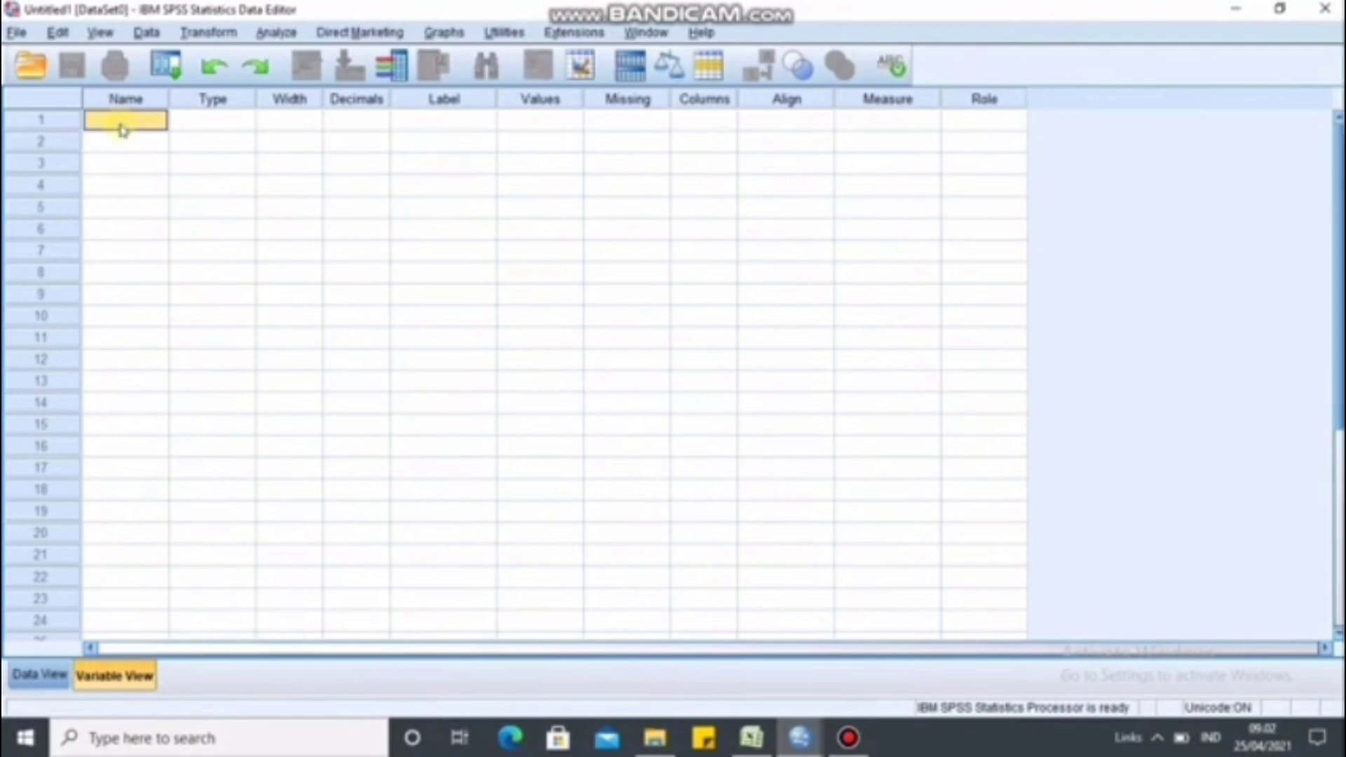
text(Hasil)
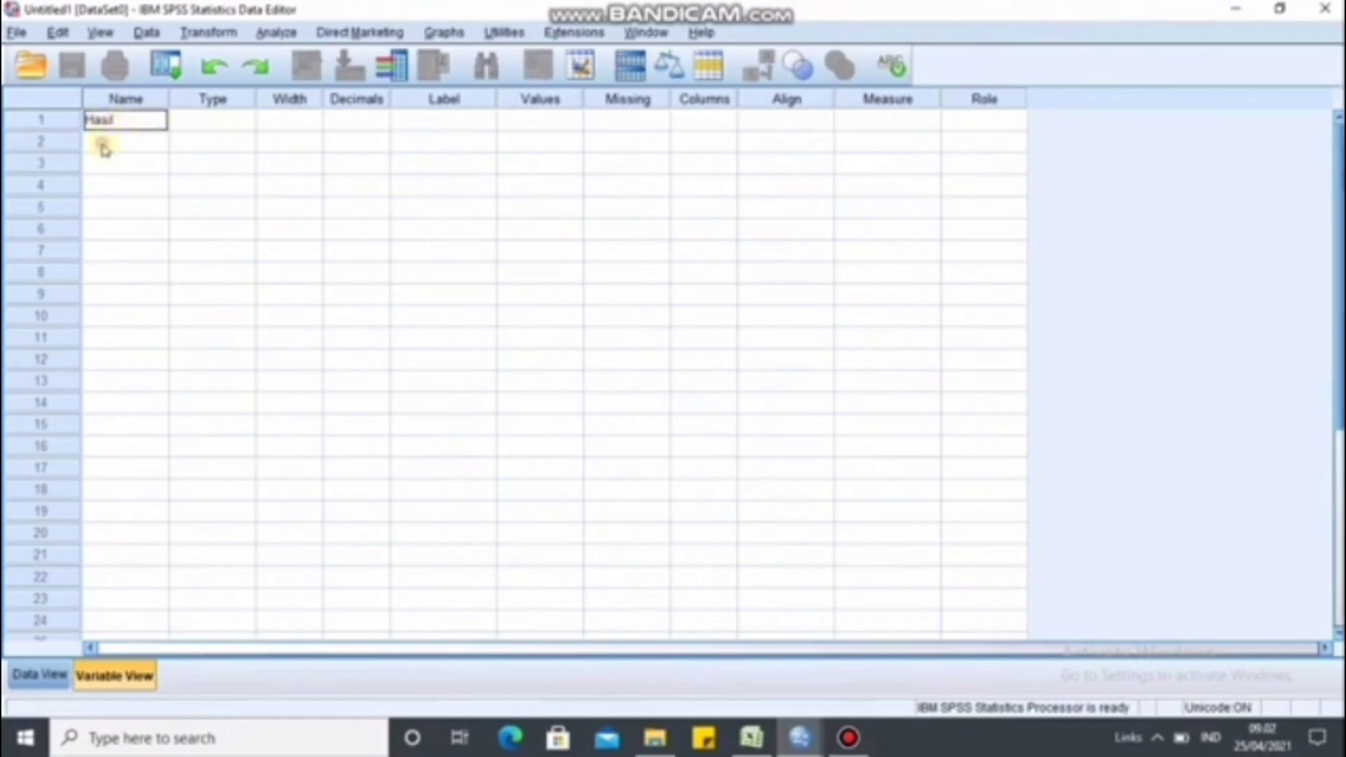
click(104, 147)
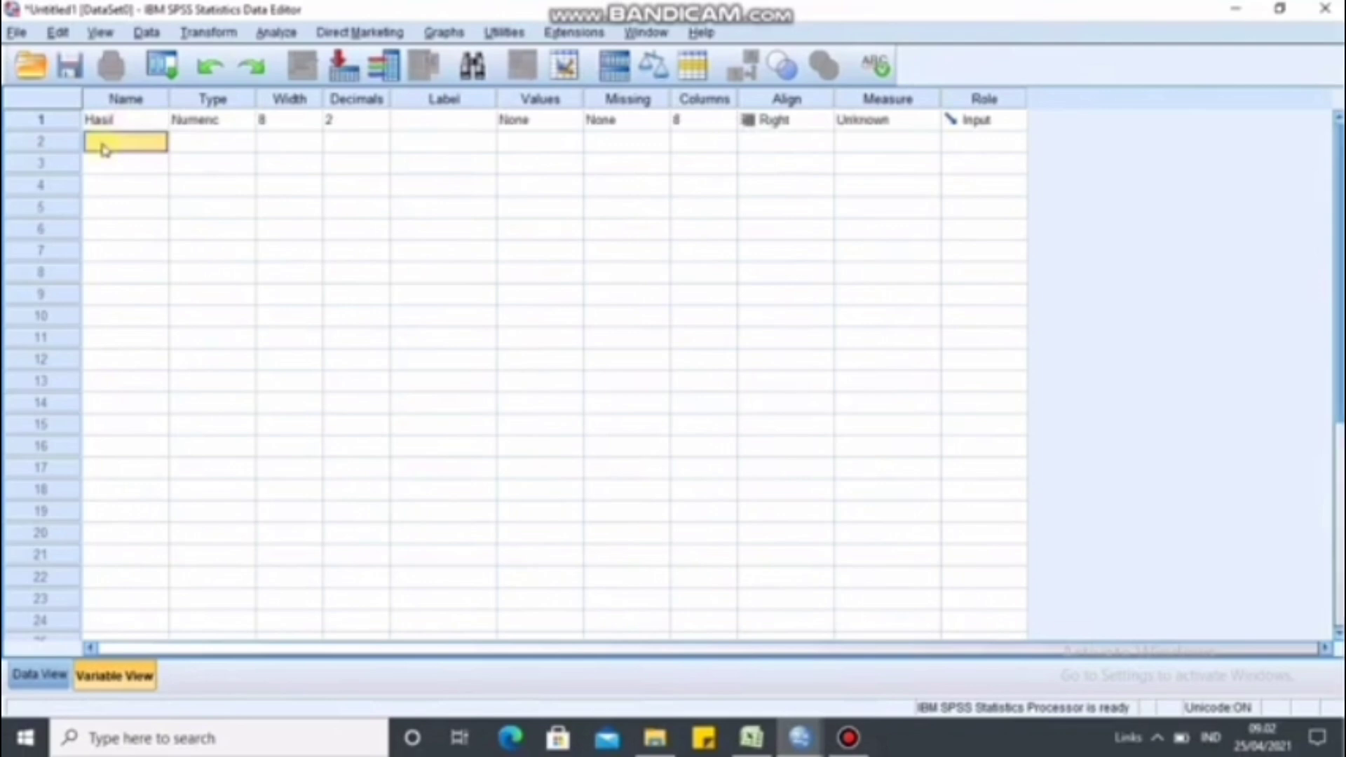
click(103, 144)
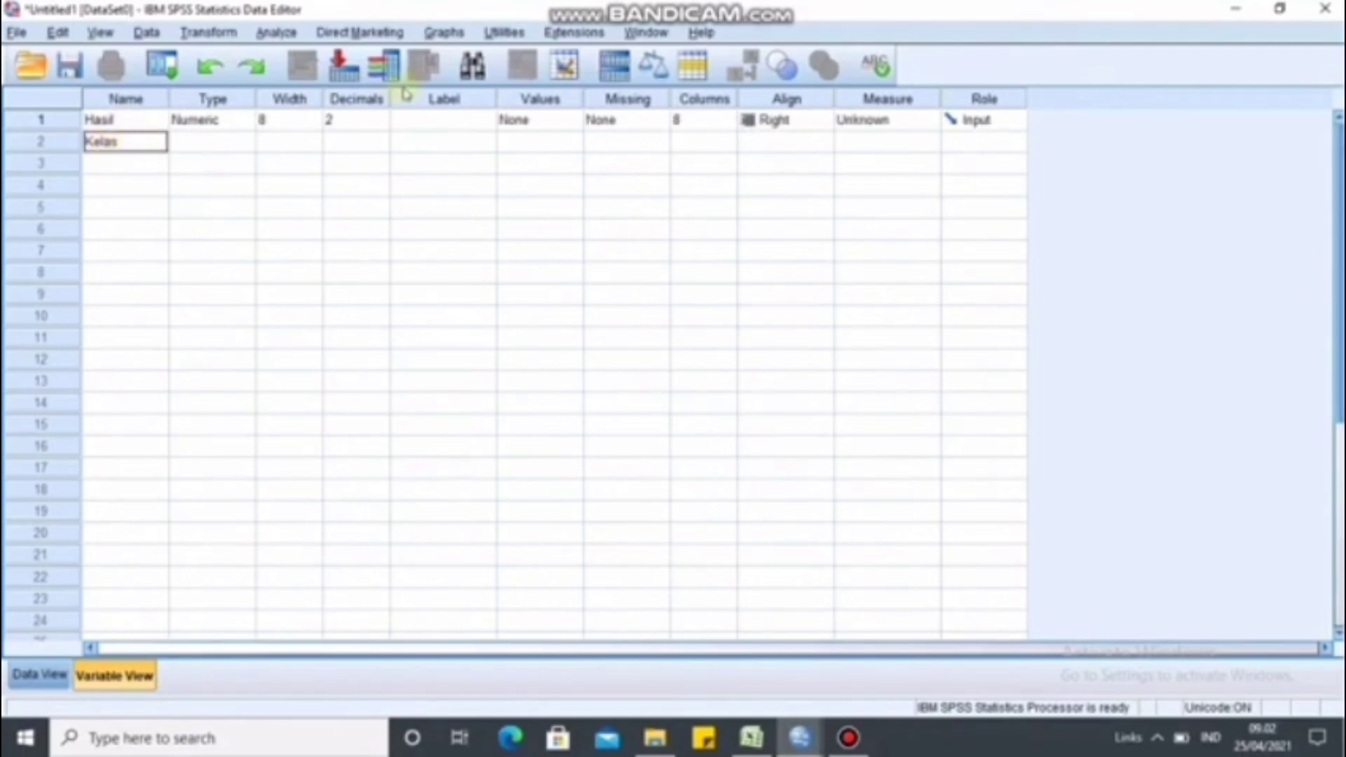
click(354, 122)
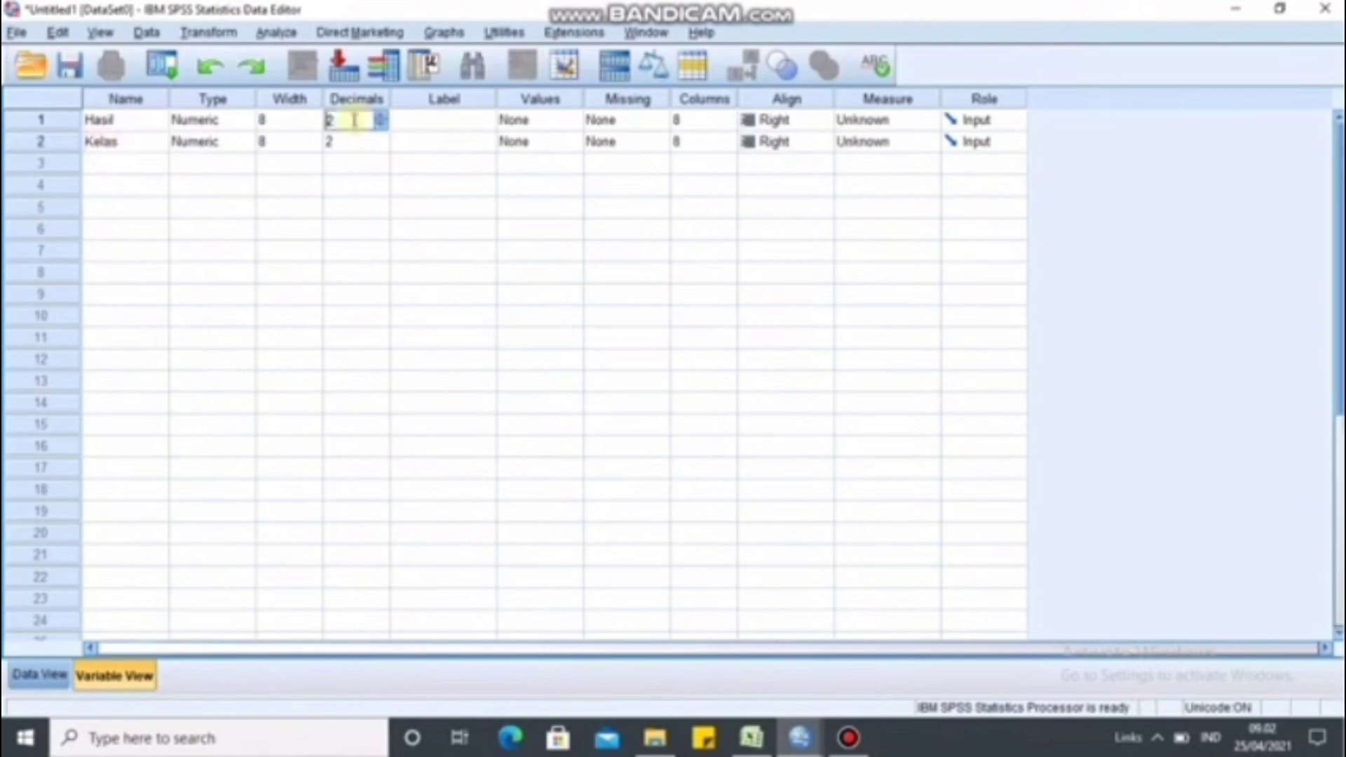
Label the Hasil variable "Hasil belajar siswa" and the Kelas variable "Kelas".
click(751, 738)
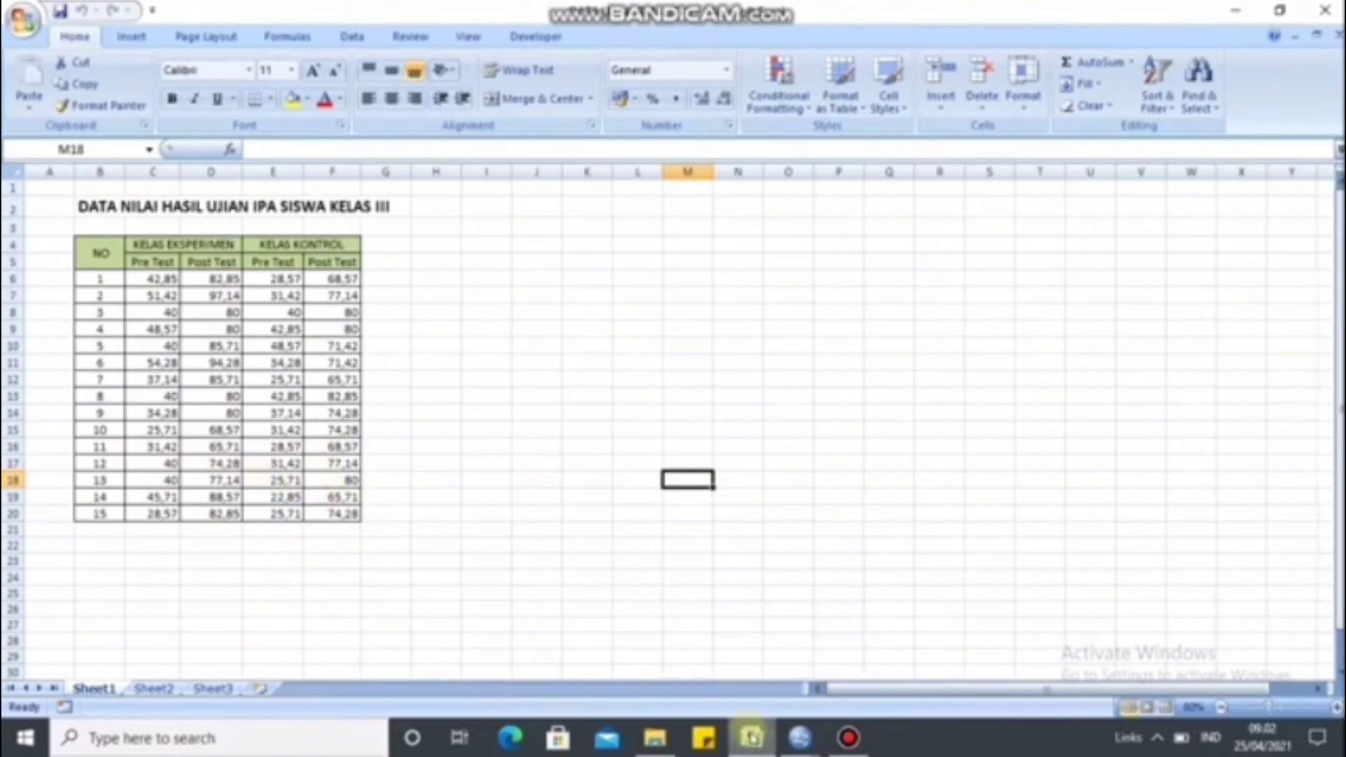
click(751, 737)
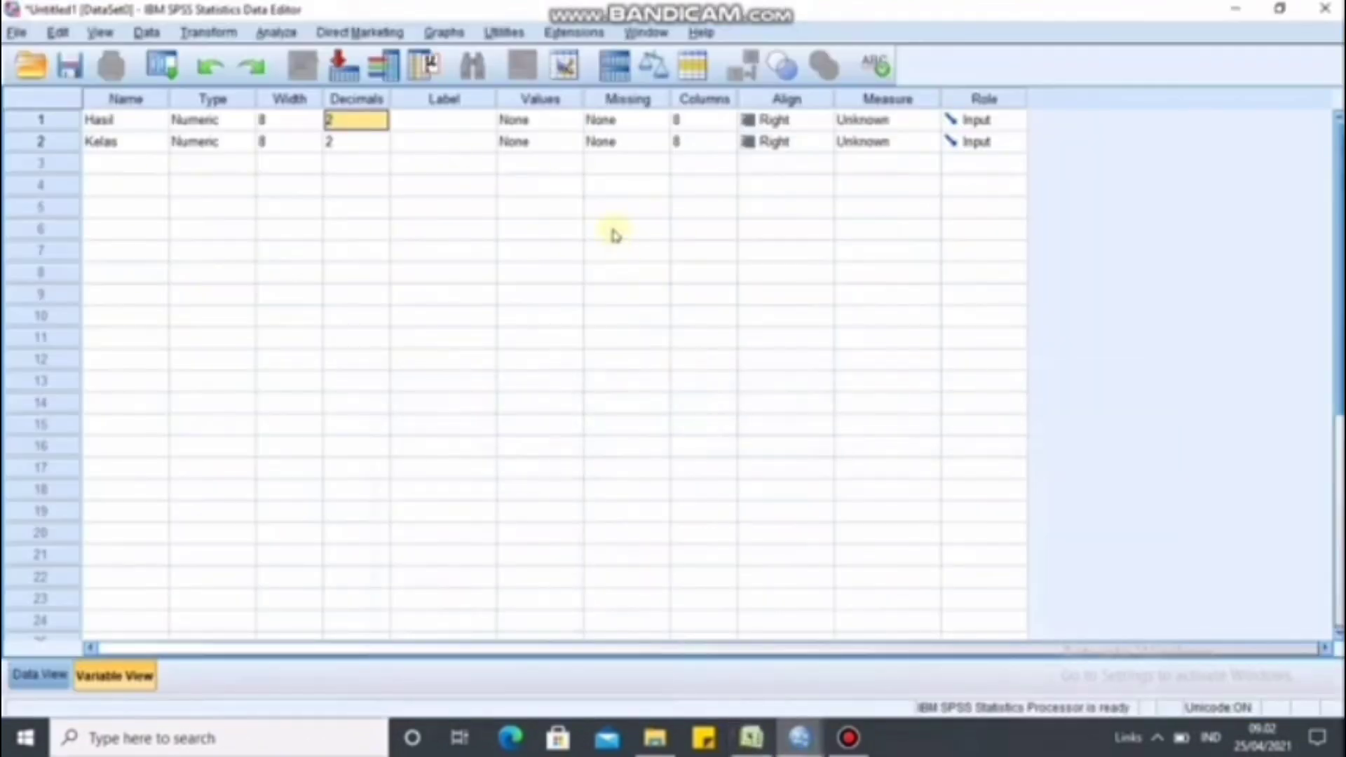
click(431, 122)
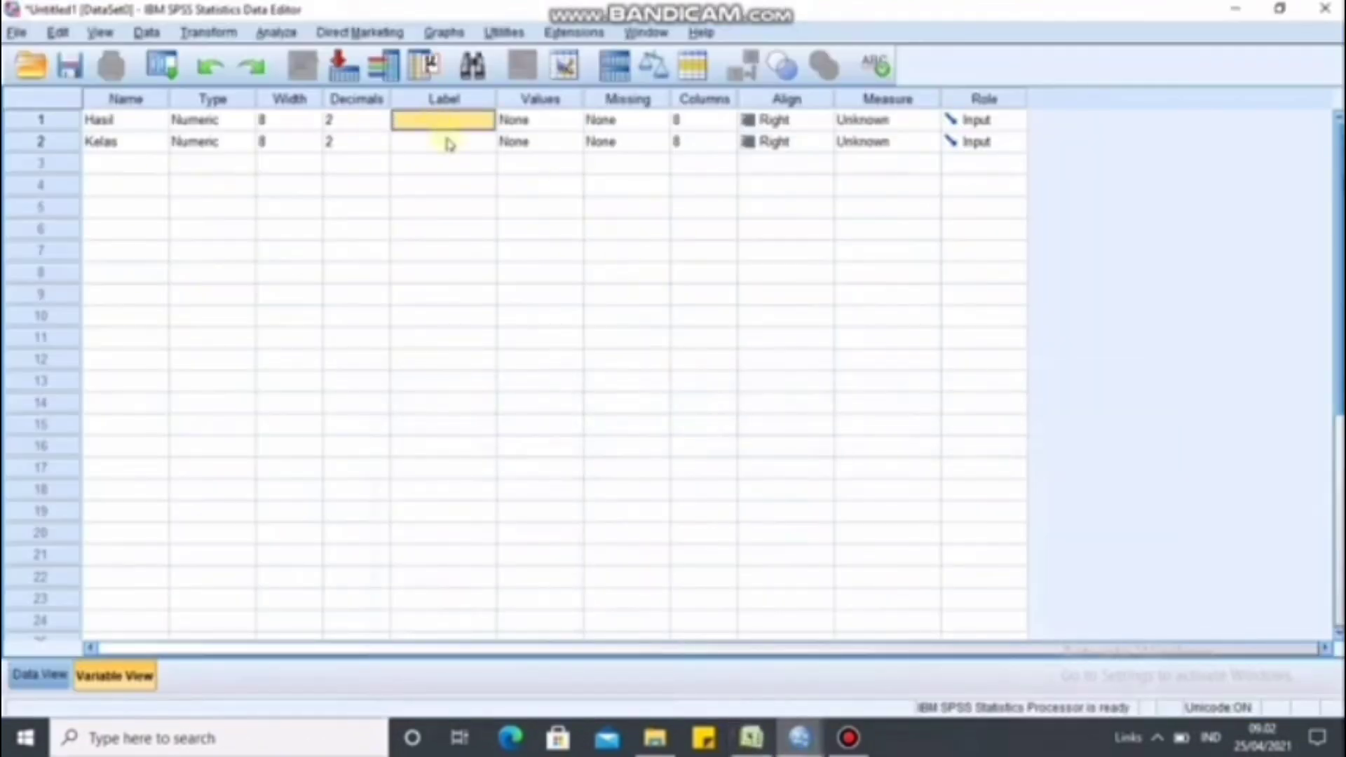
click(446, 123)
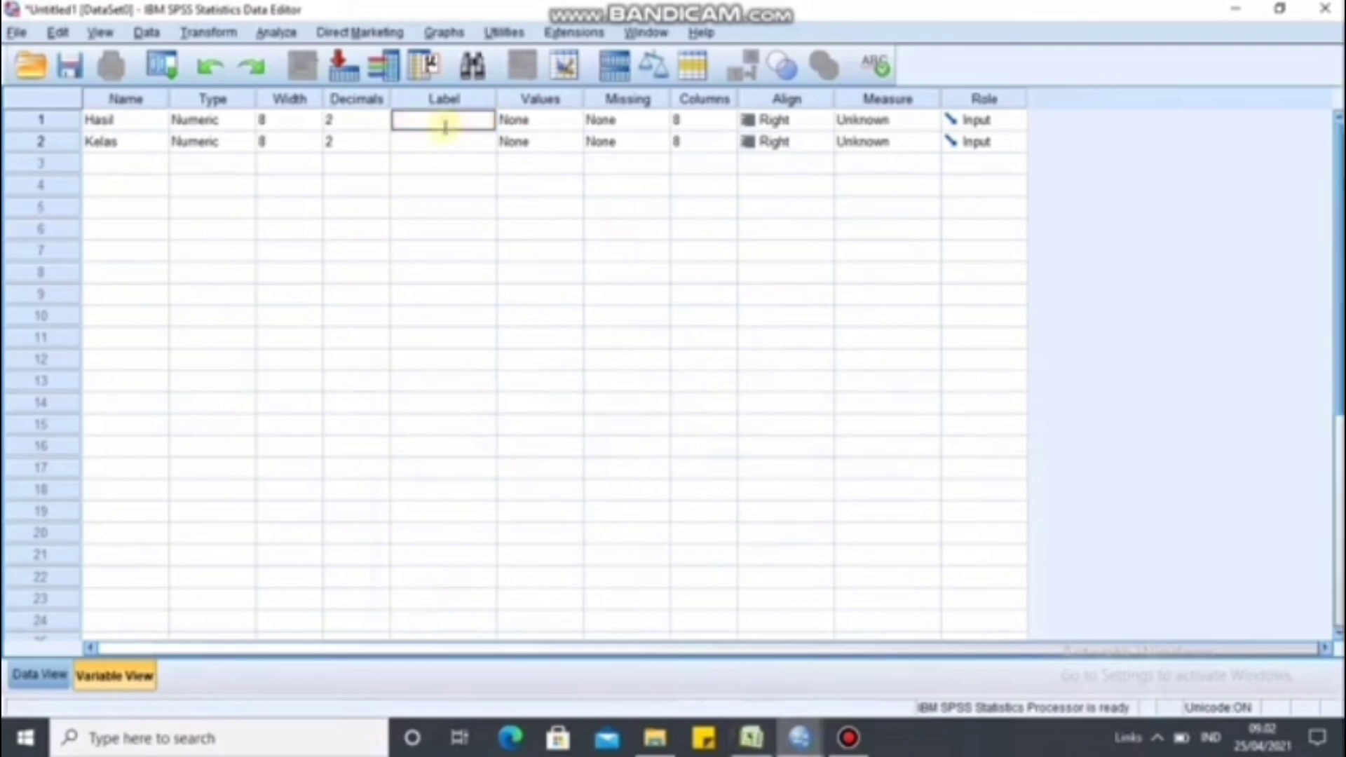
text(belajar siswa)
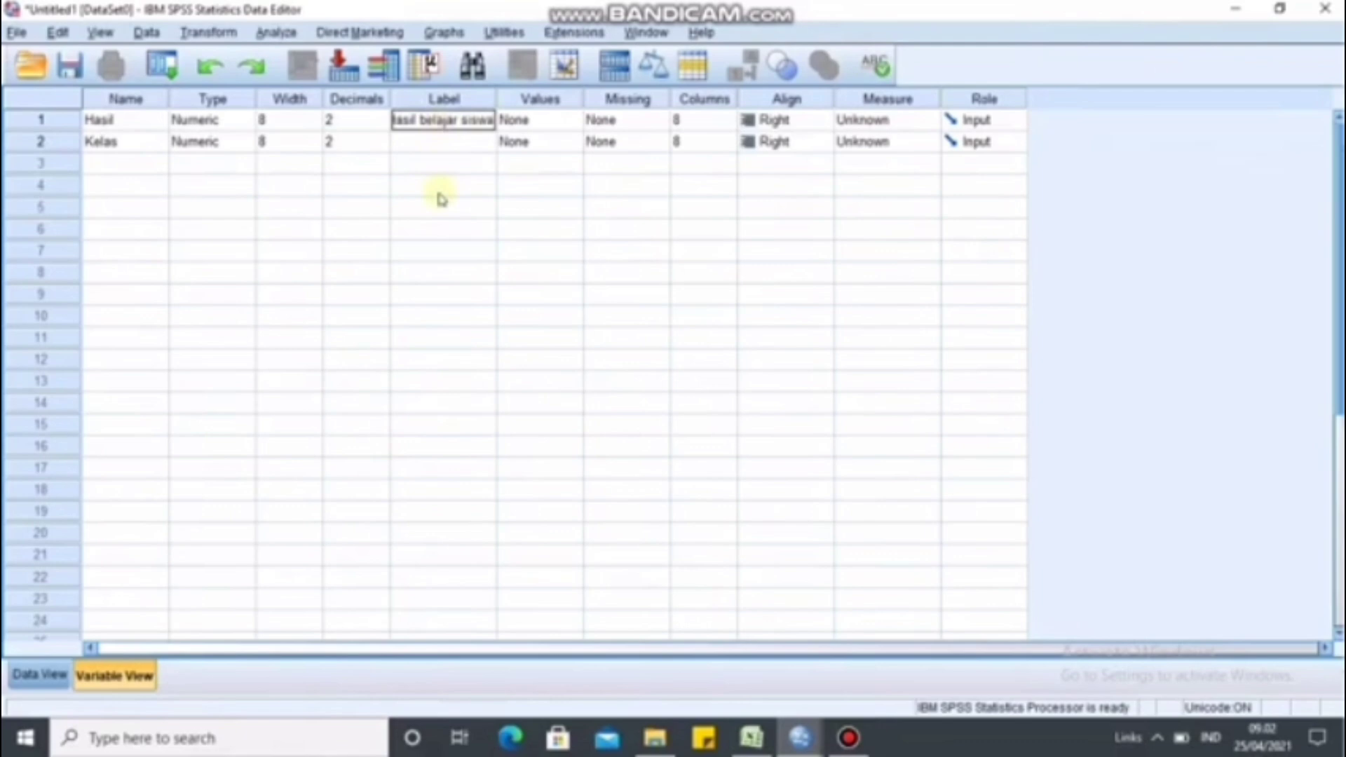
click(427, 143)
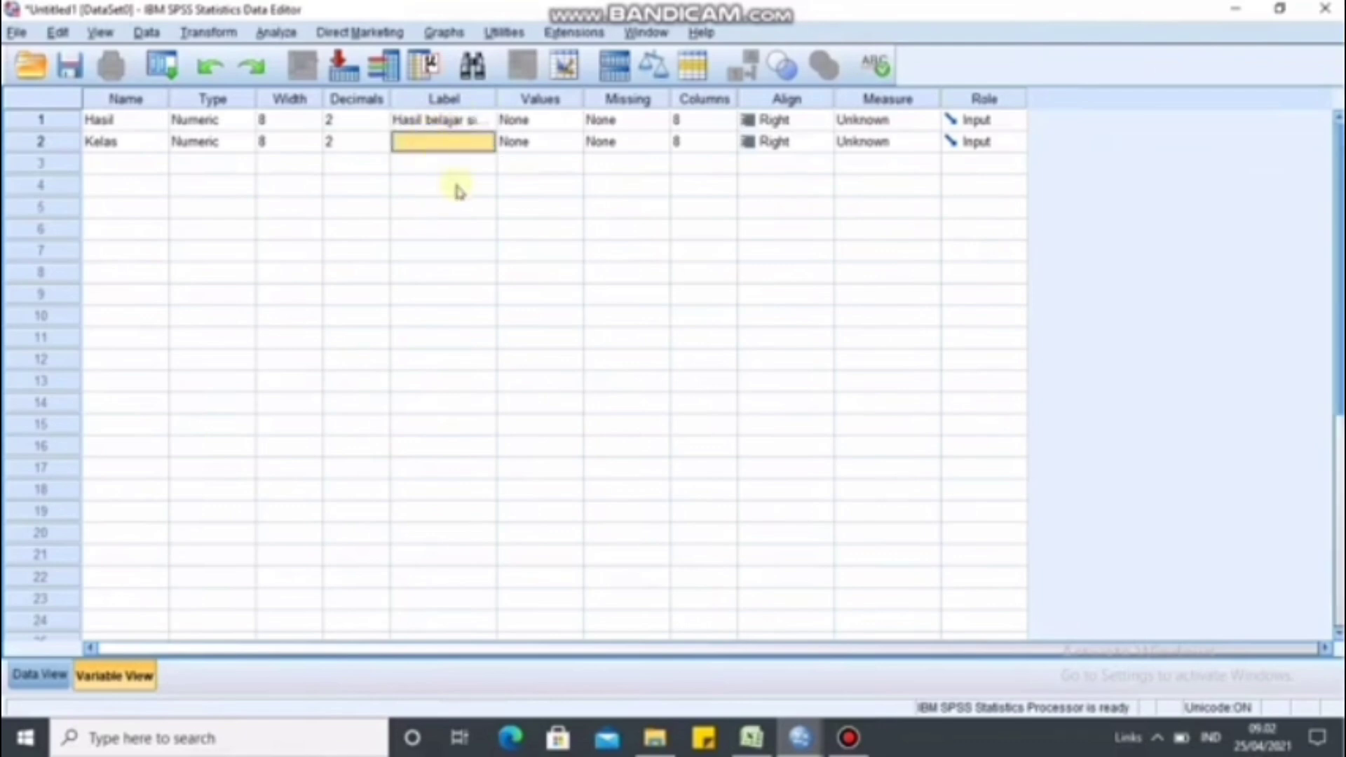
text(Kelas)
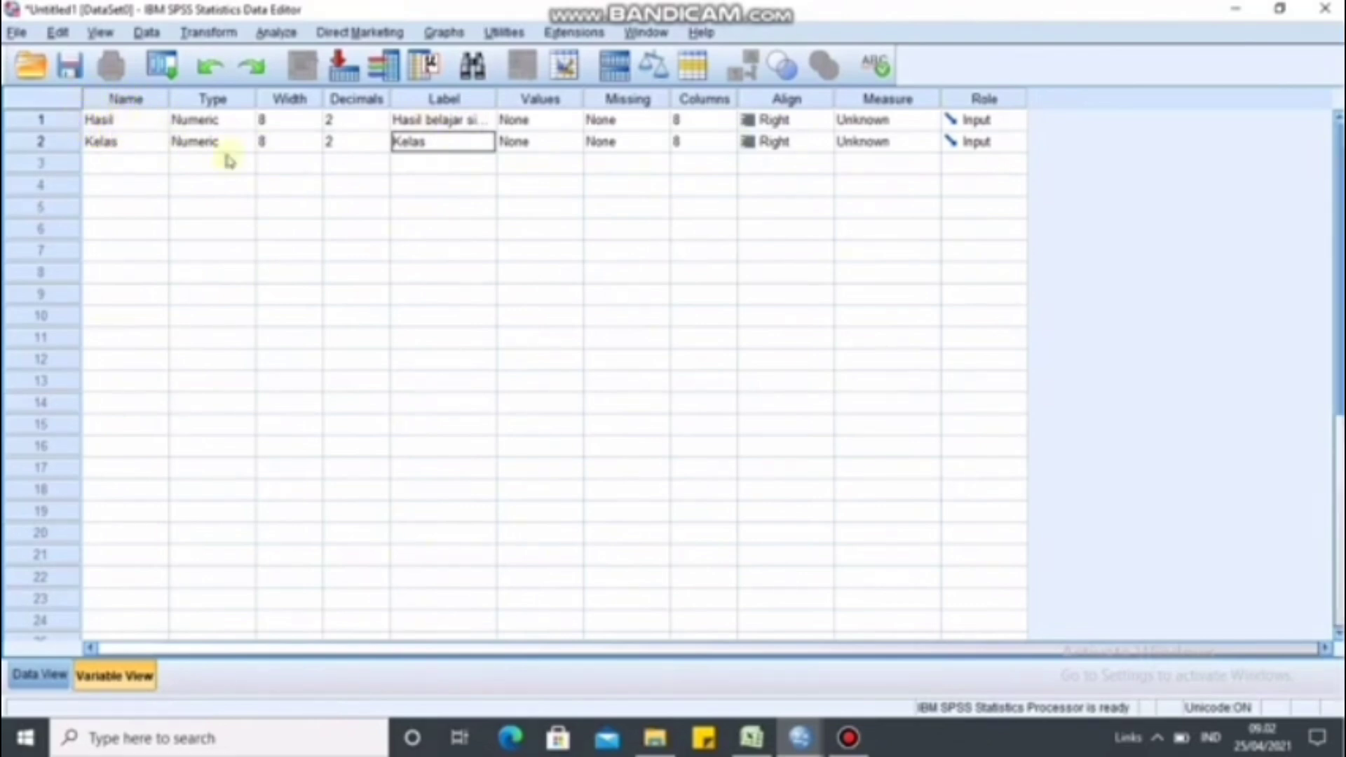
Open the value labels of the Kelas variable and add value 1 as "PreTest eksperimen".
click(542, 149)
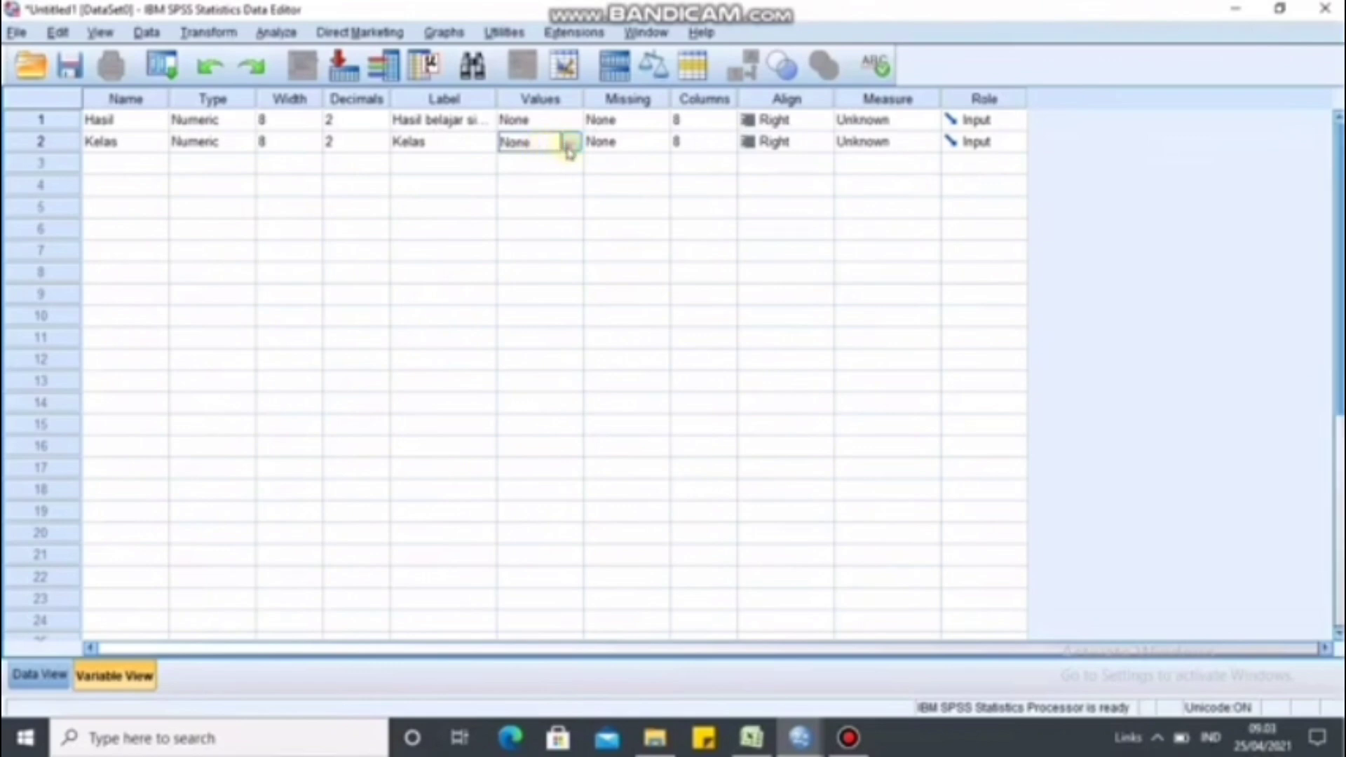
click(569, 146)
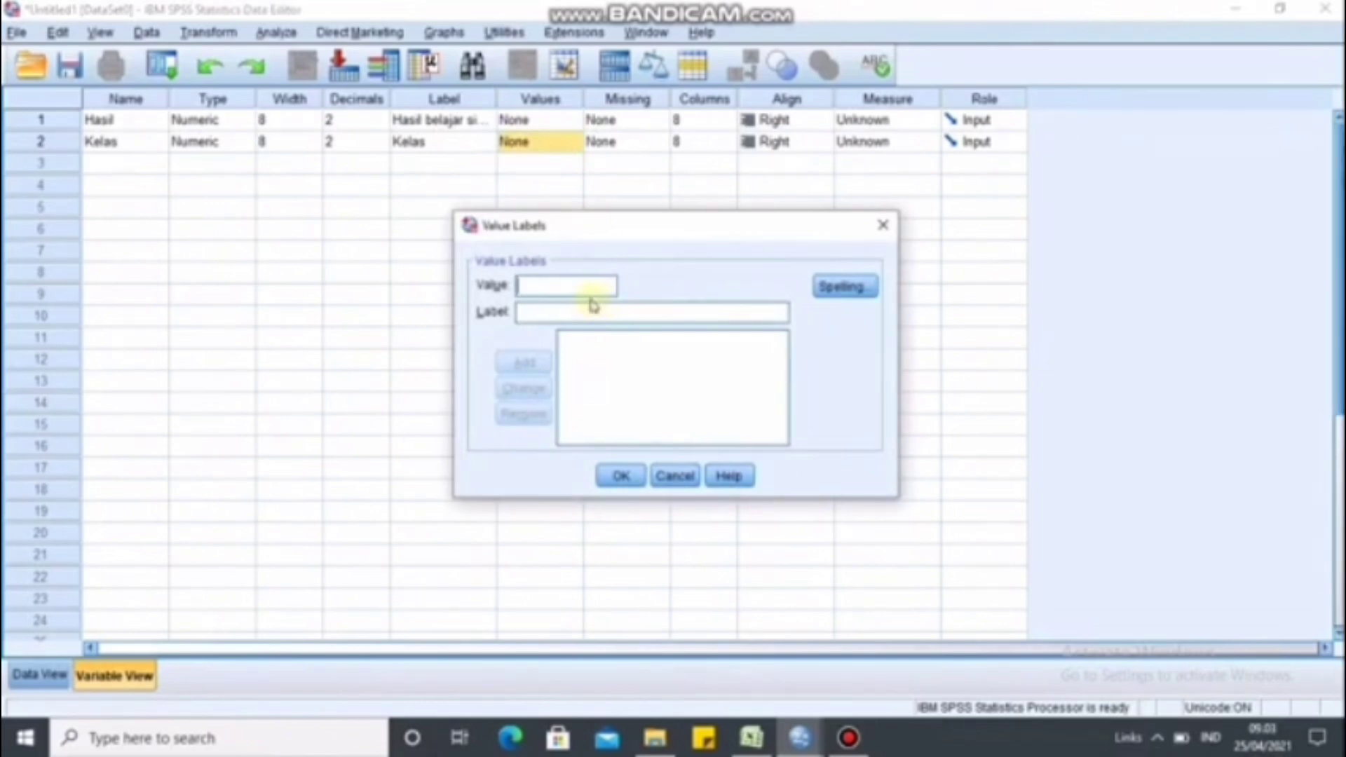
click(751, 737)
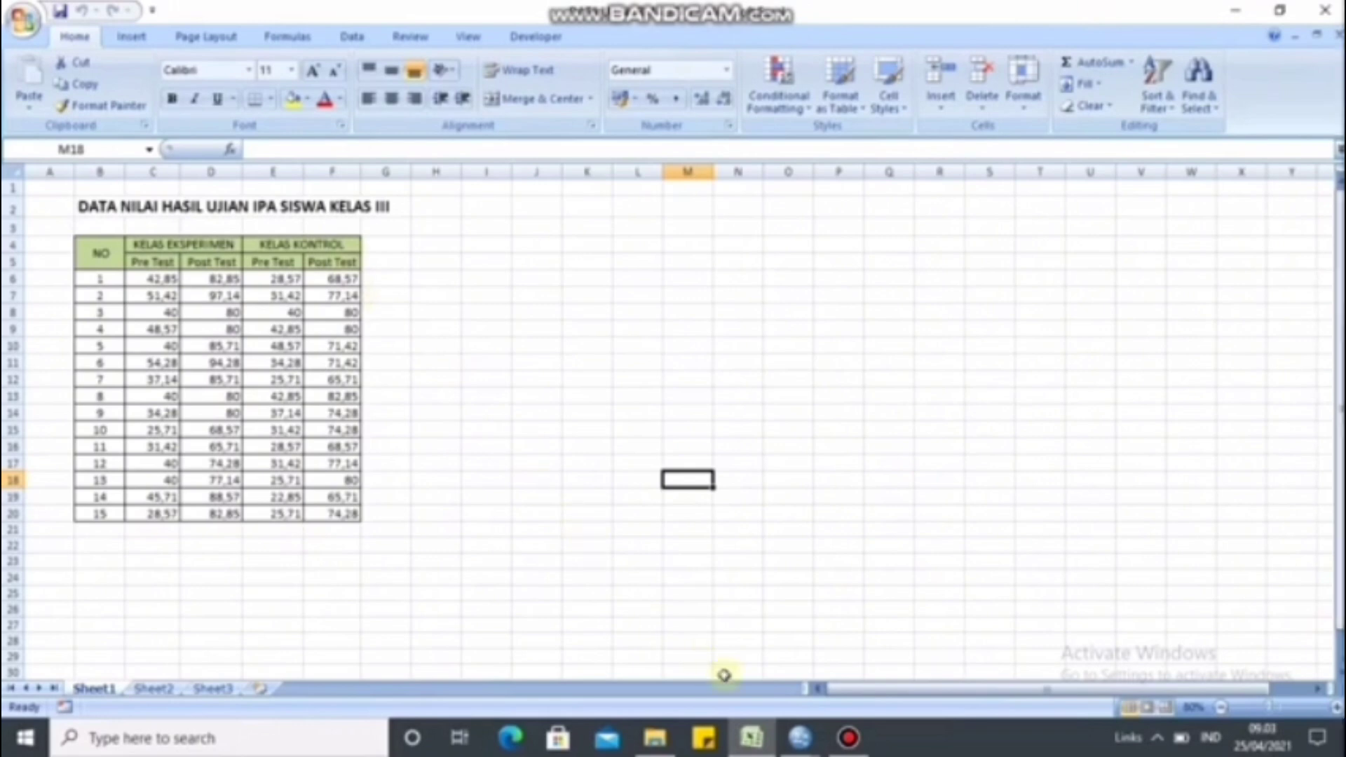
click(800, 737)
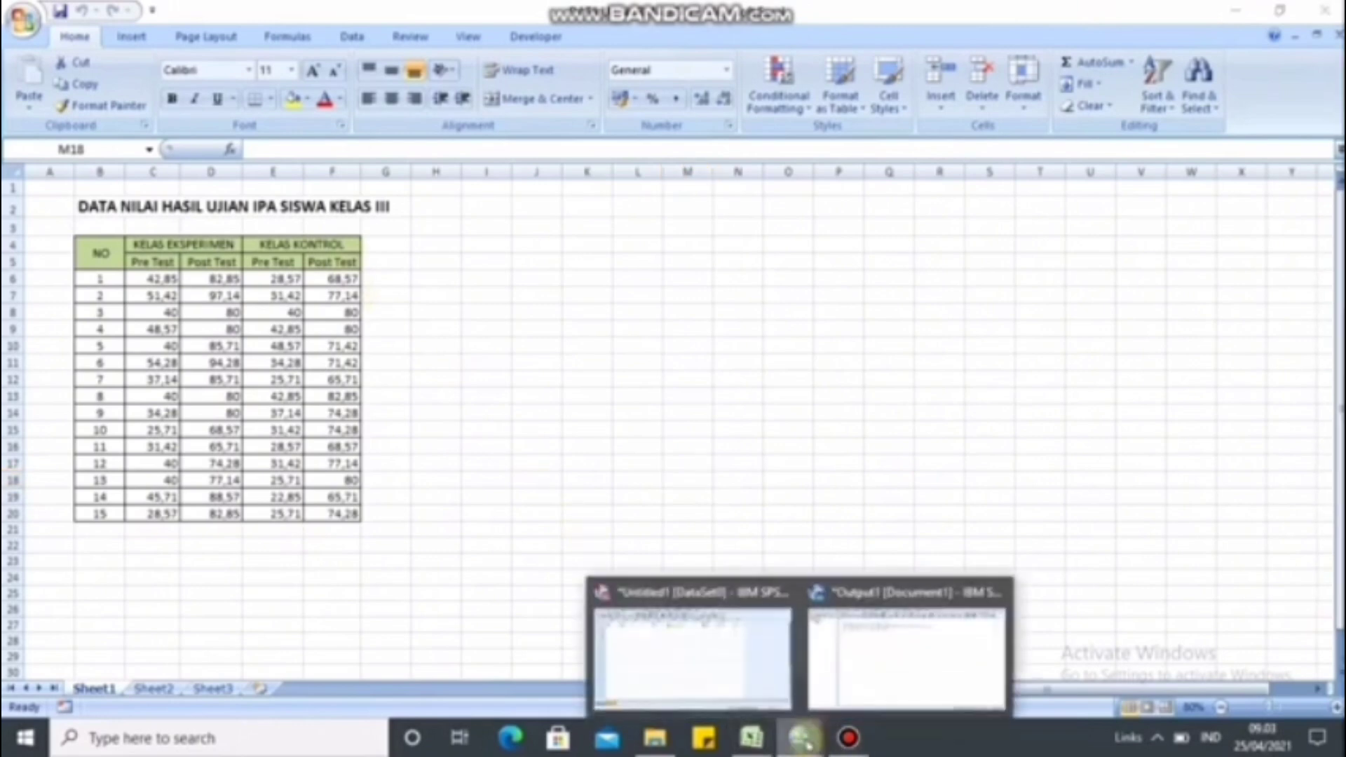
click(716, 688)
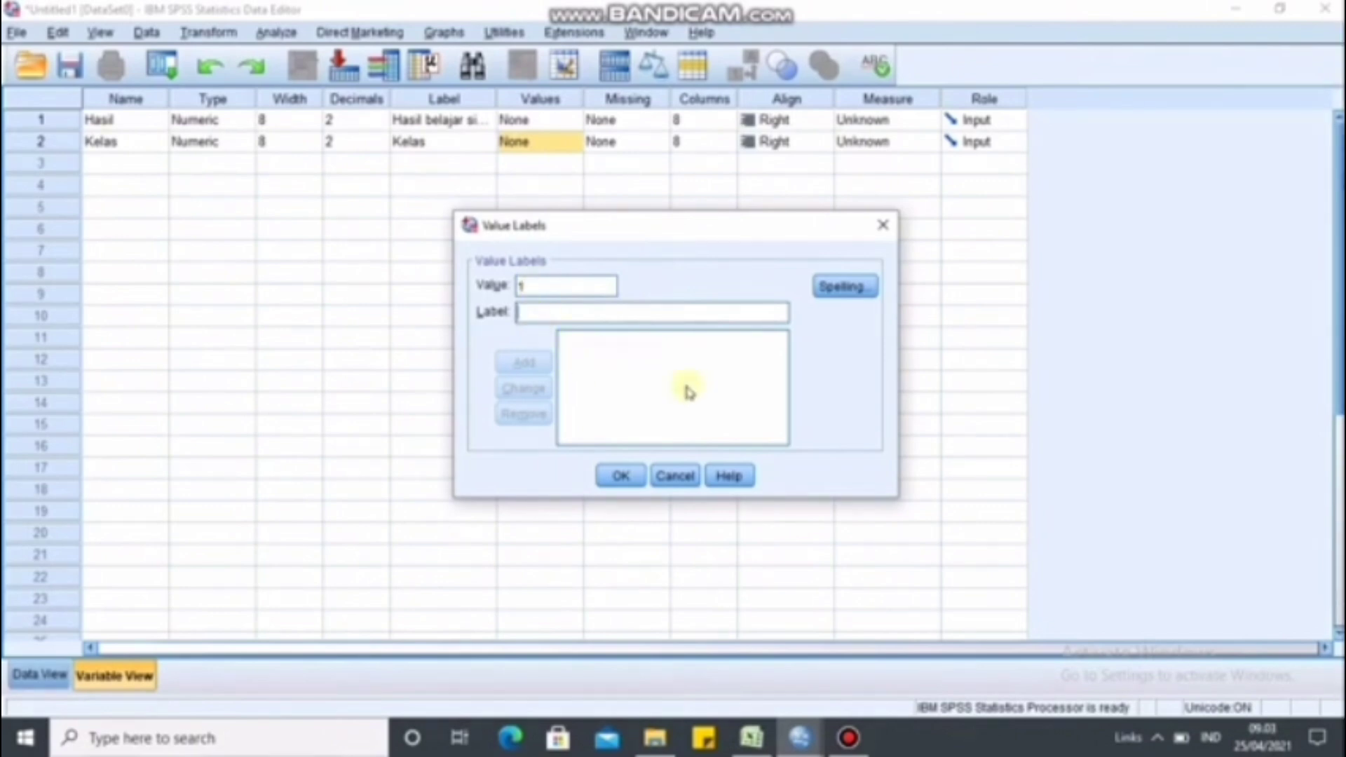
text(Pre)
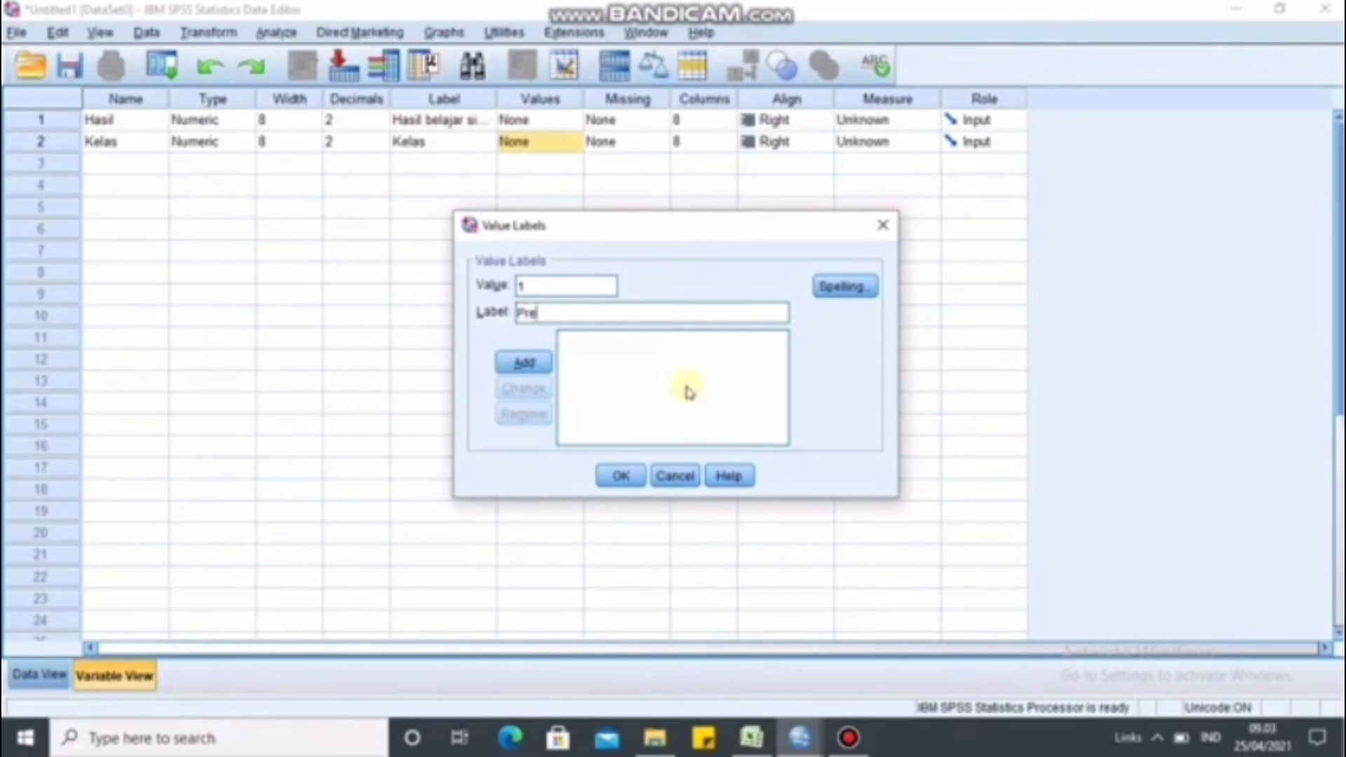
text(Test)
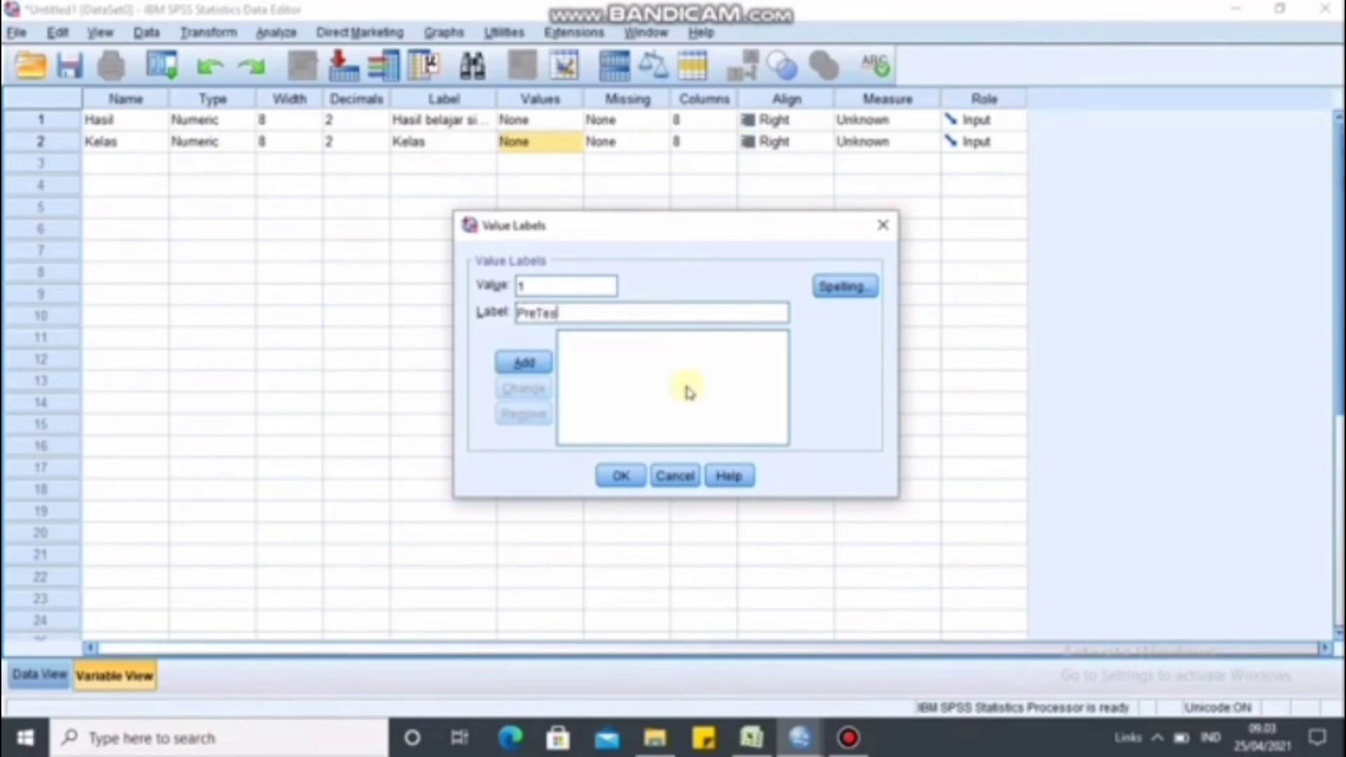
text( eksperimen)
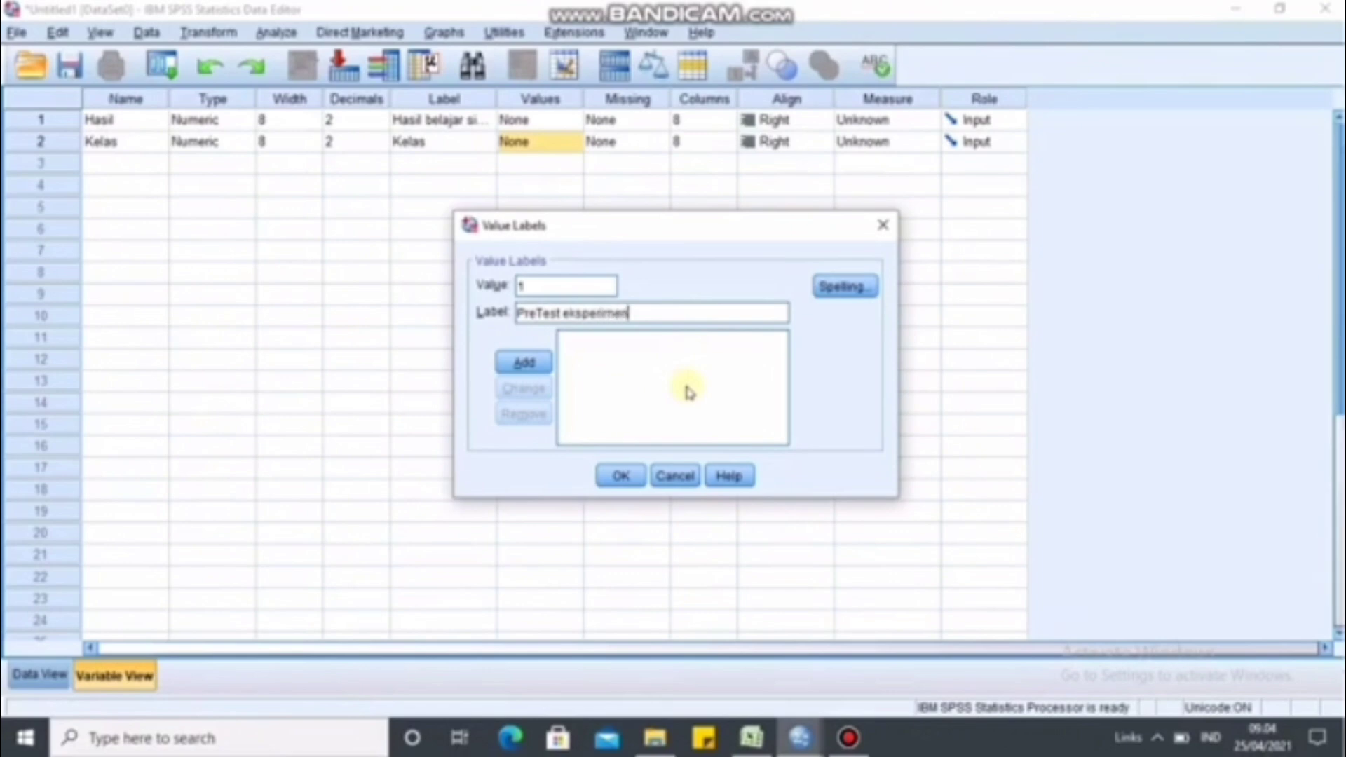
click(534, 372)
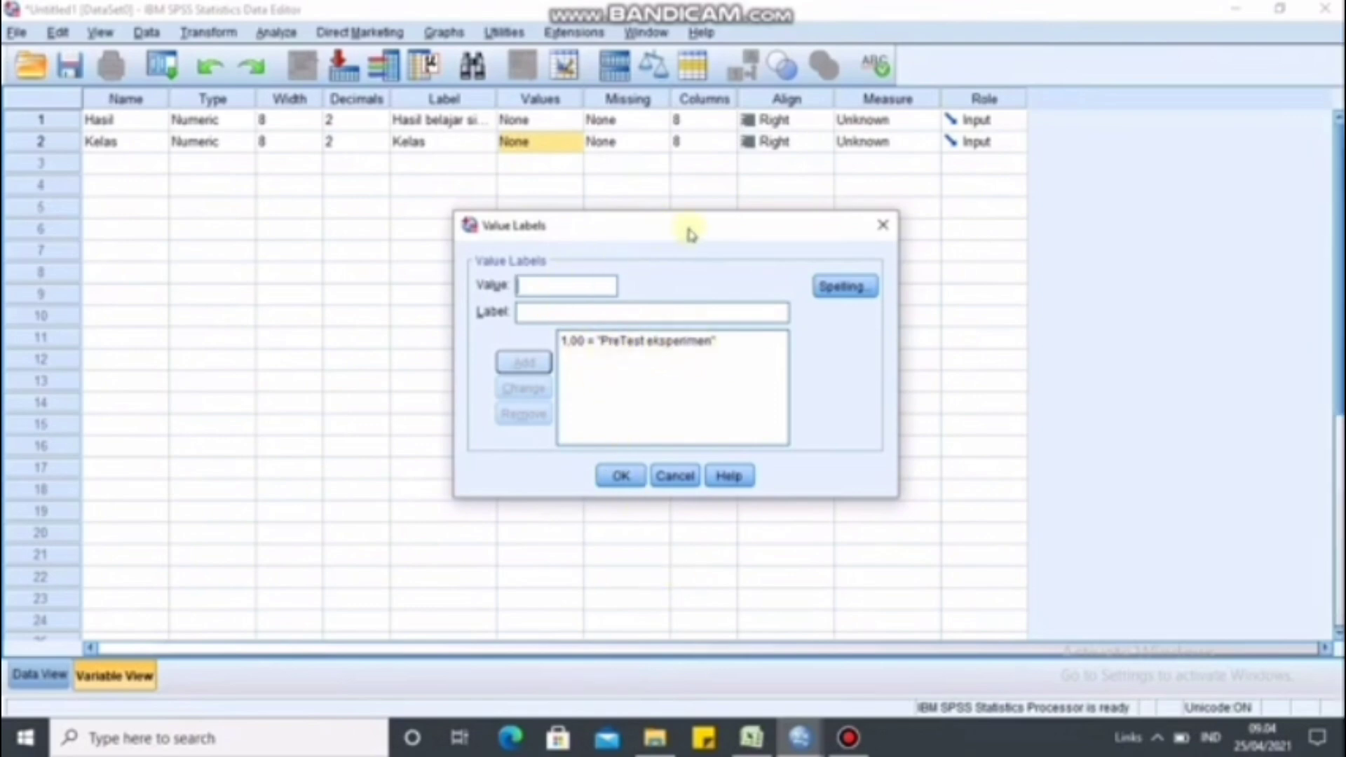
Add value 2 with the label "PostTest eksperimen" to the Kelas value labels.
text(2)
click(599, 316)
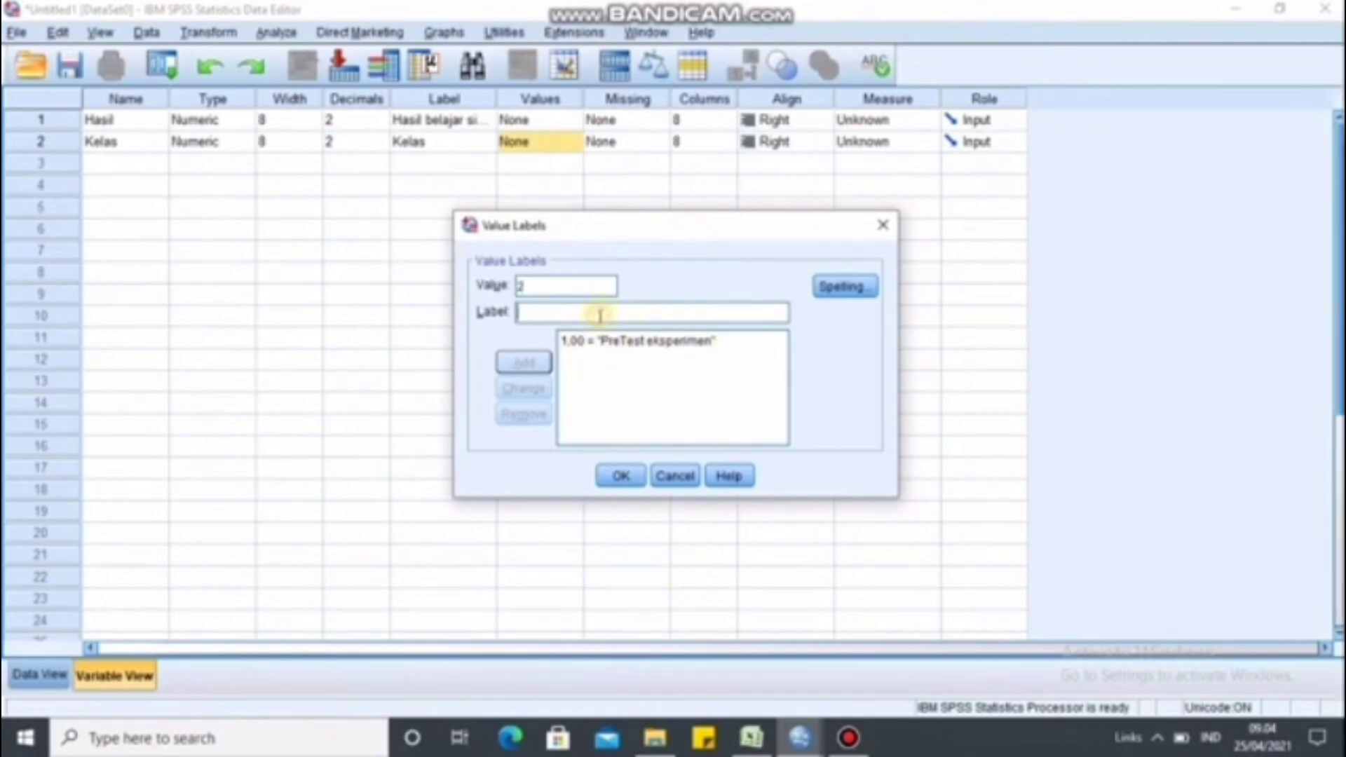
text(Po)
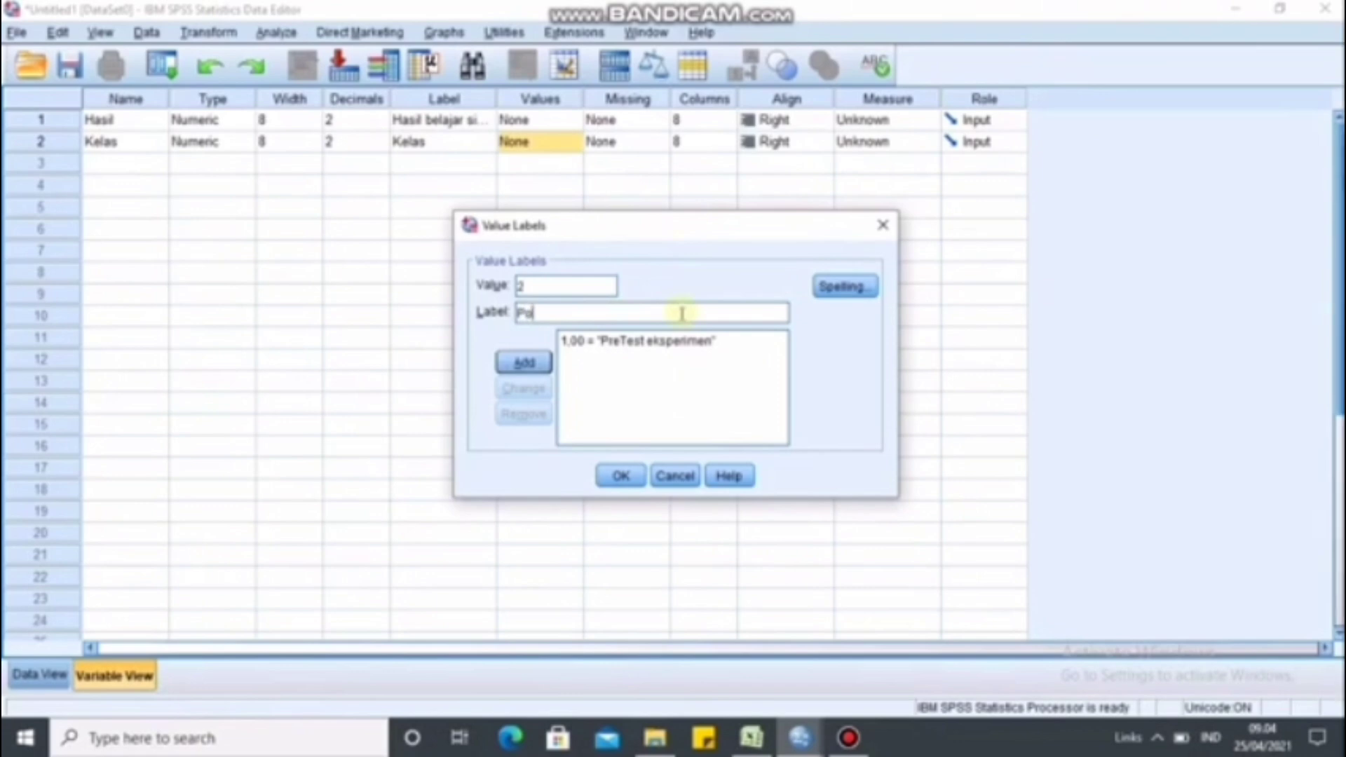
text(sitif)
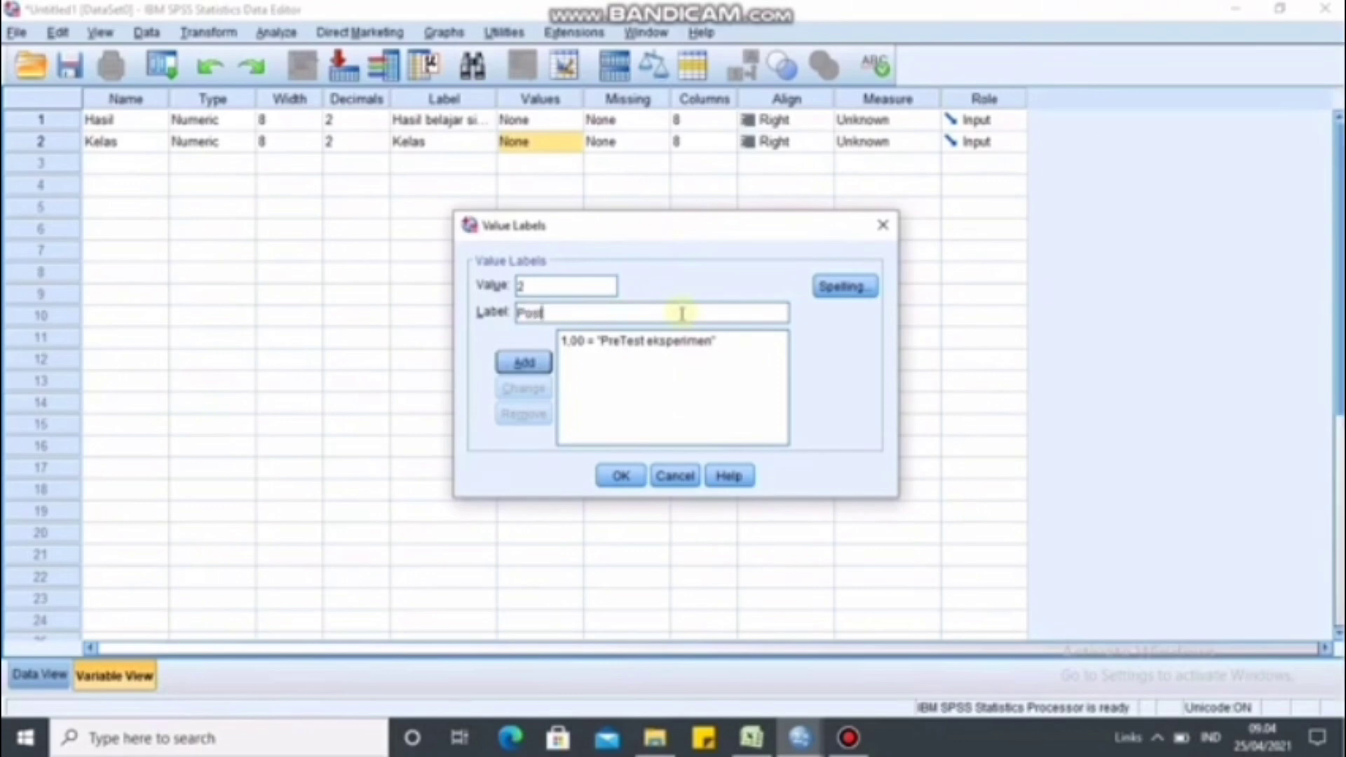
key(BackSpace)
key(BackSpace)
key(BackSpace)
key(BackSpace)
text(tTe)
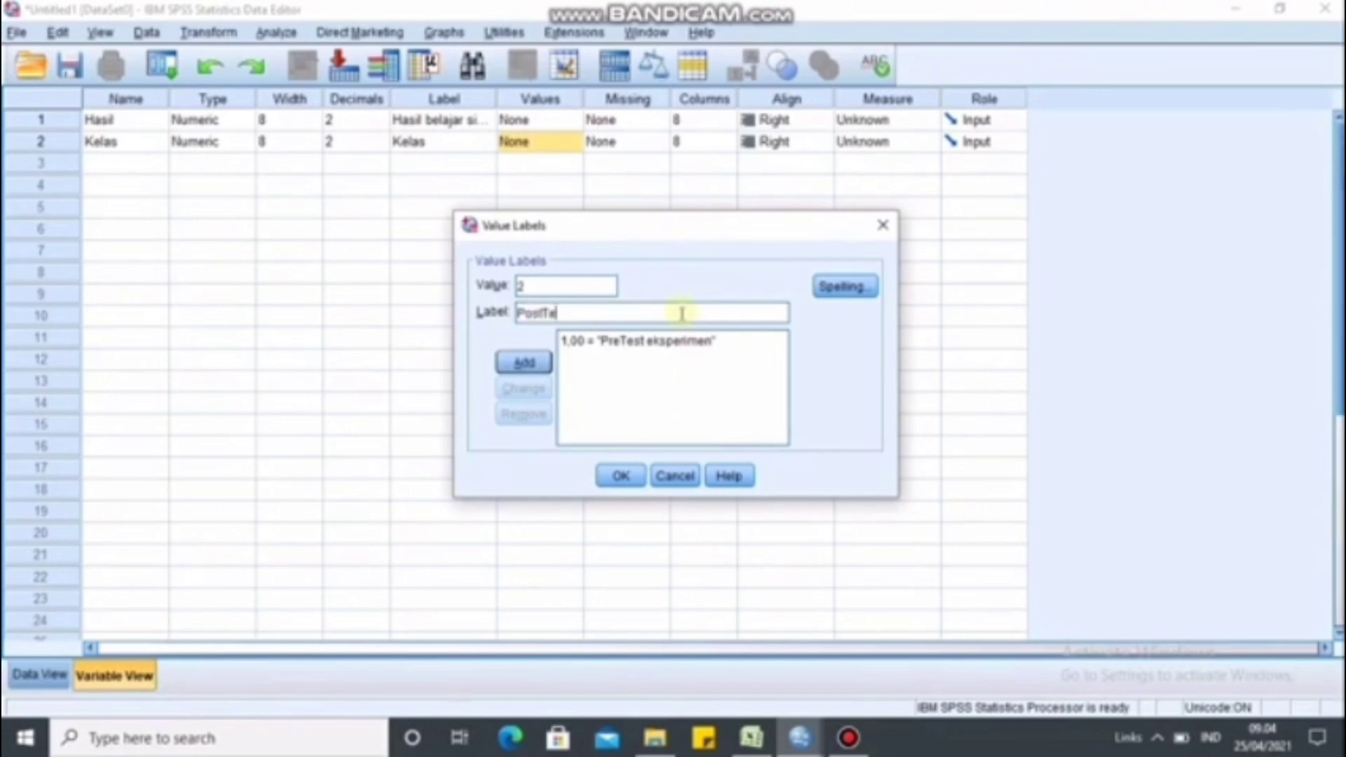
text(st eksperimen)
click(526, 364)
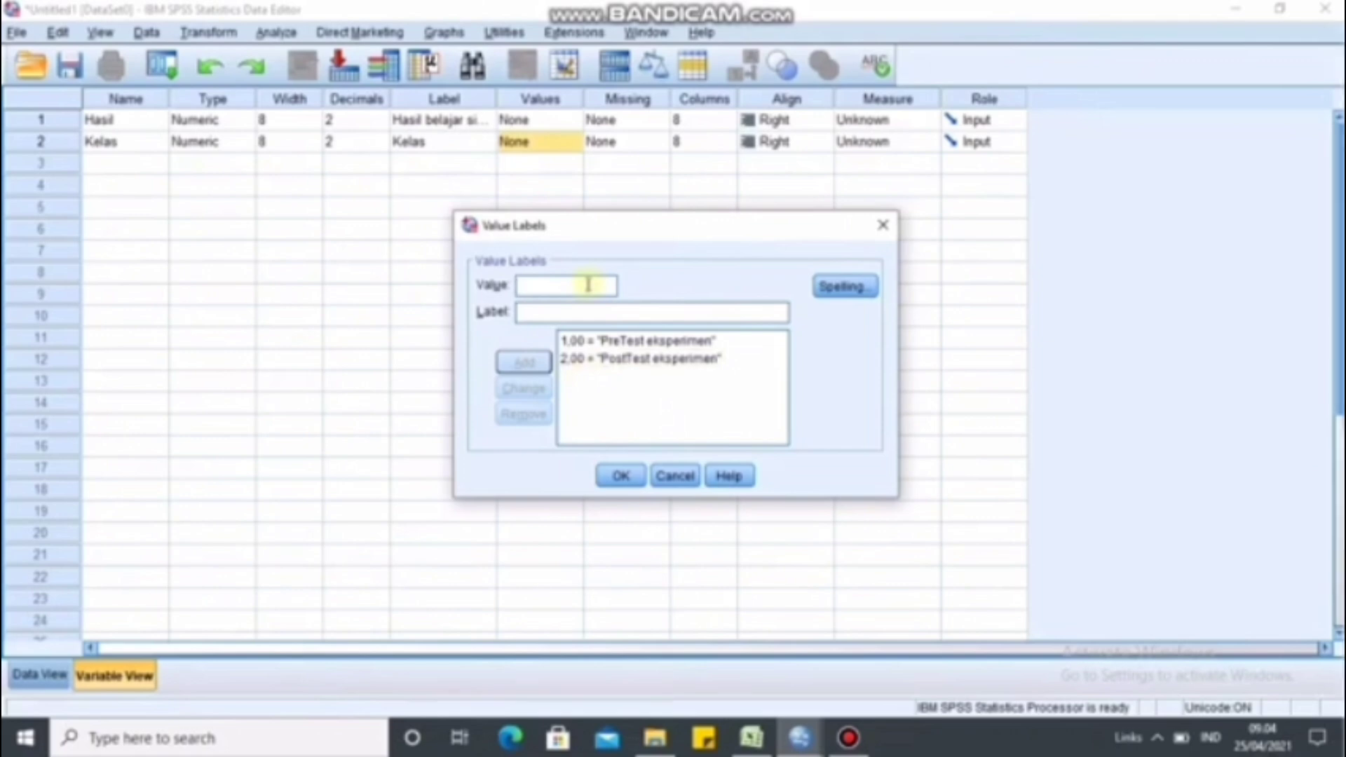
Add value 3 with the label "PreTest kontrol" to the Kelas value labels.
text(3)
click(580, 313)
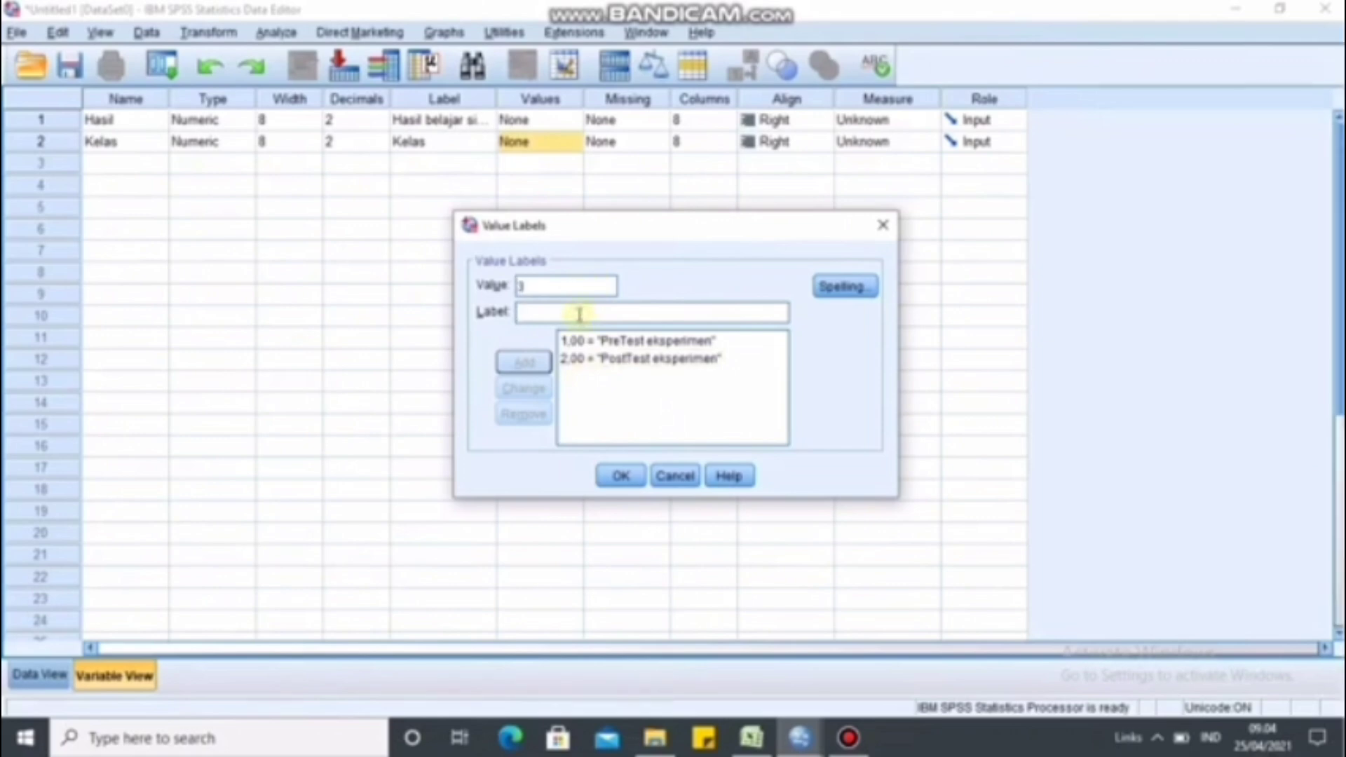
text(PreTe)
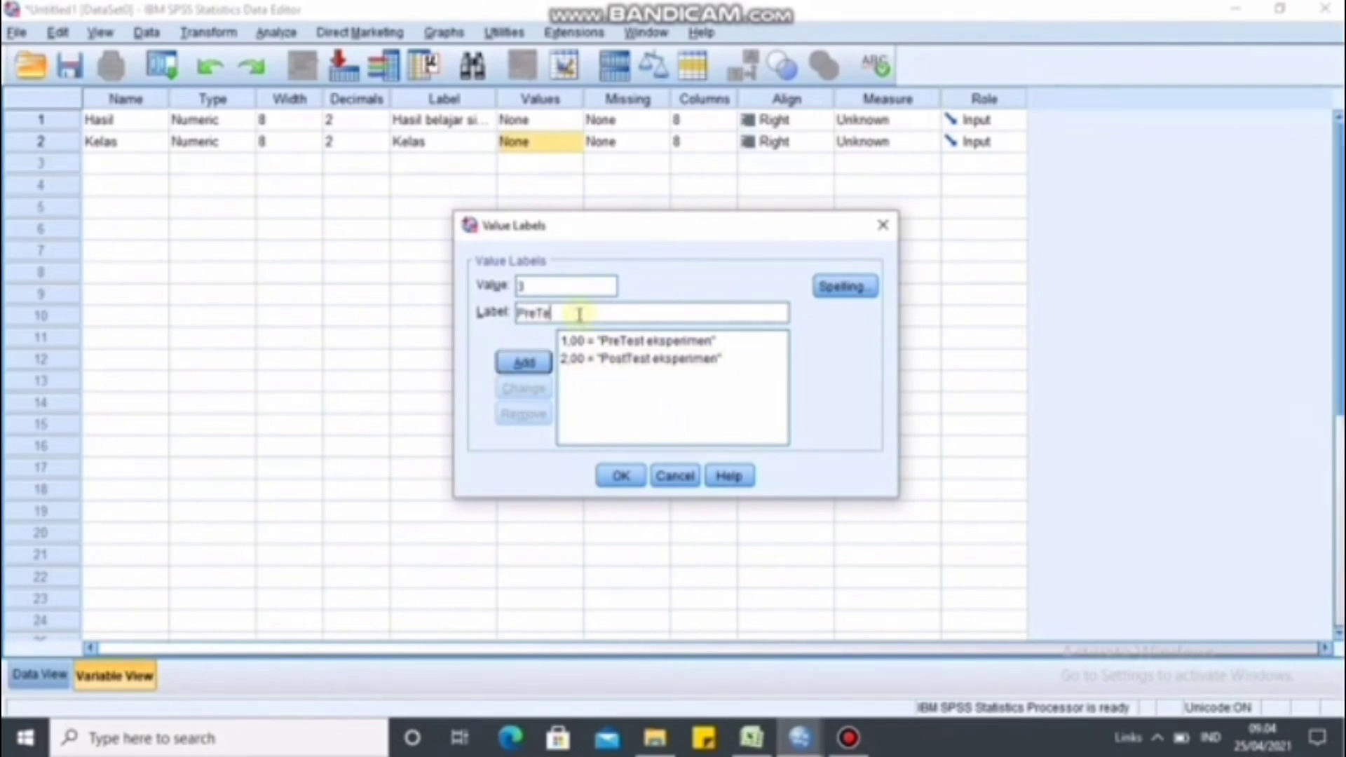
text(st kontrol)
click(518, 361)
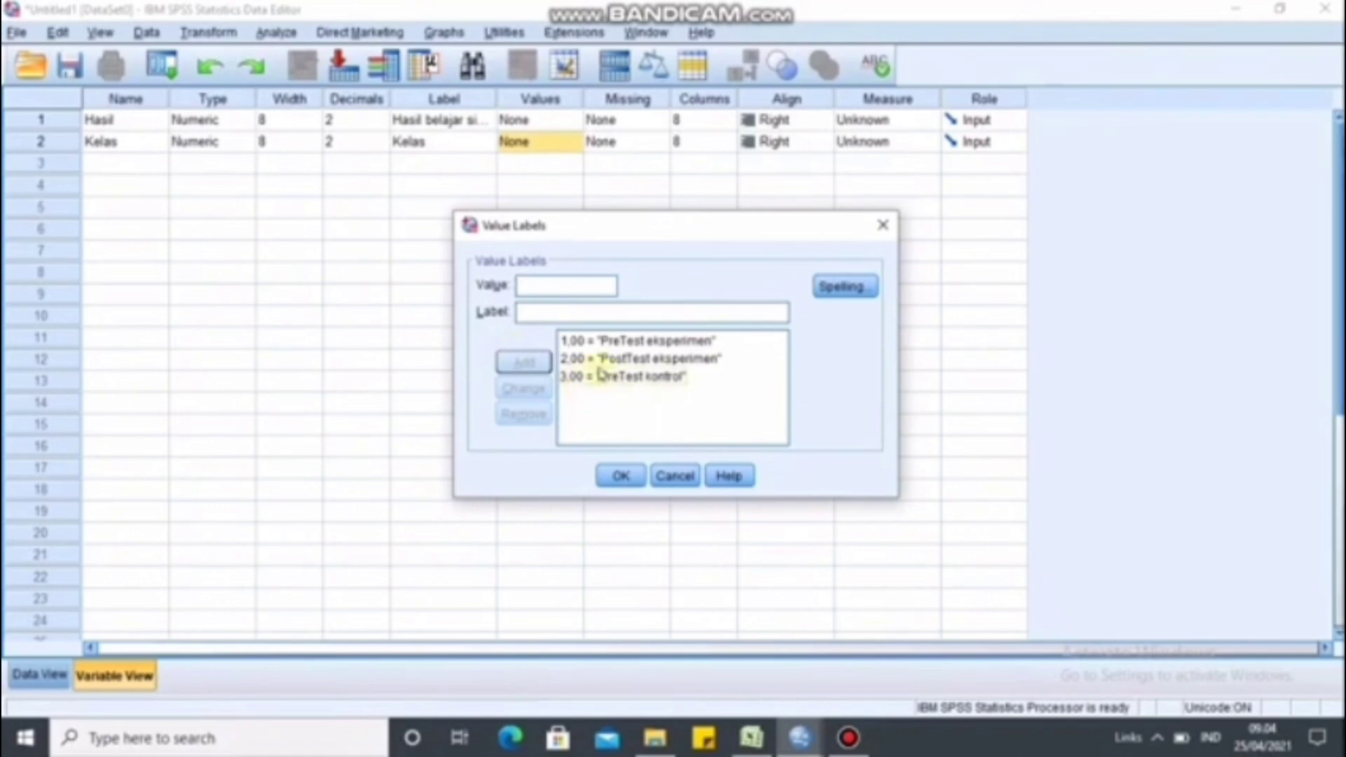
Add value 4 with the label "PostTest kontrol" to the Kelas value labels and switch to the data view.
click(543, 311)
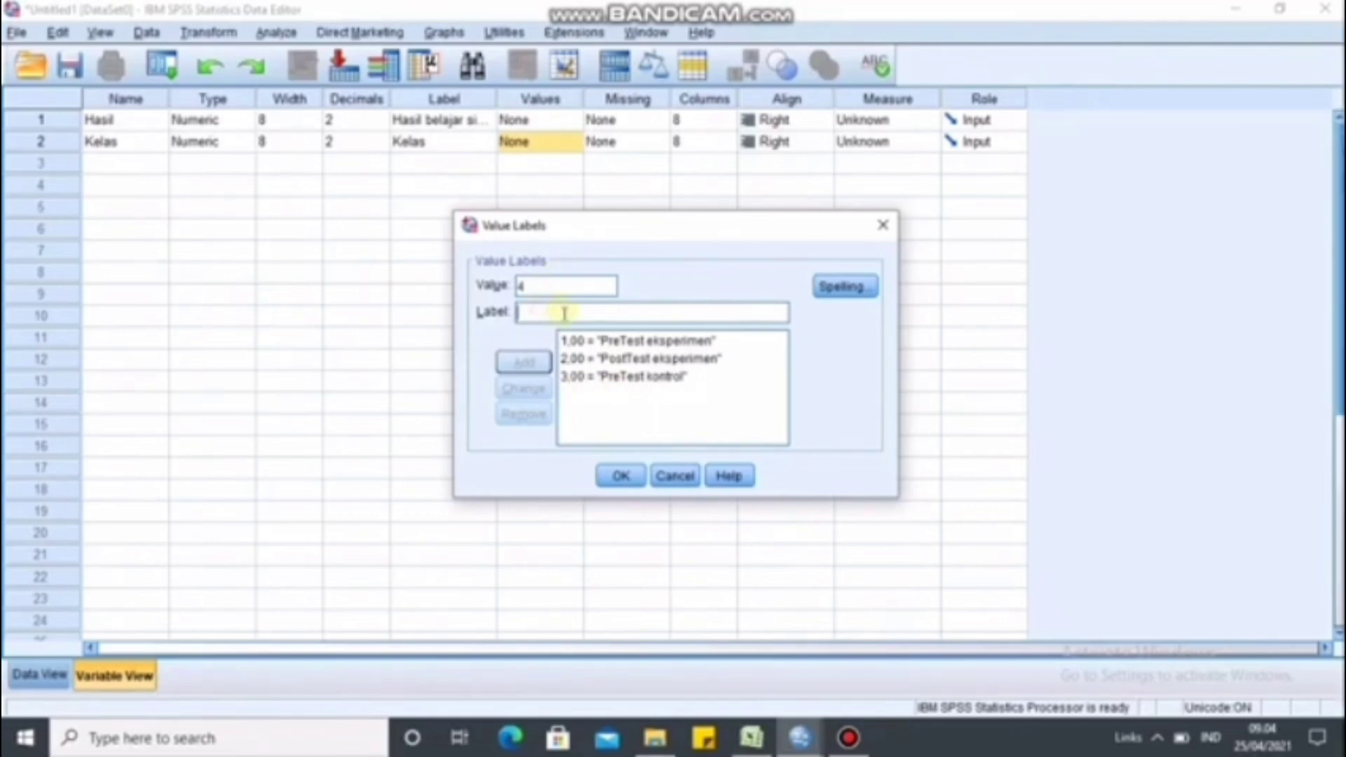
text(PostTest kontrol)
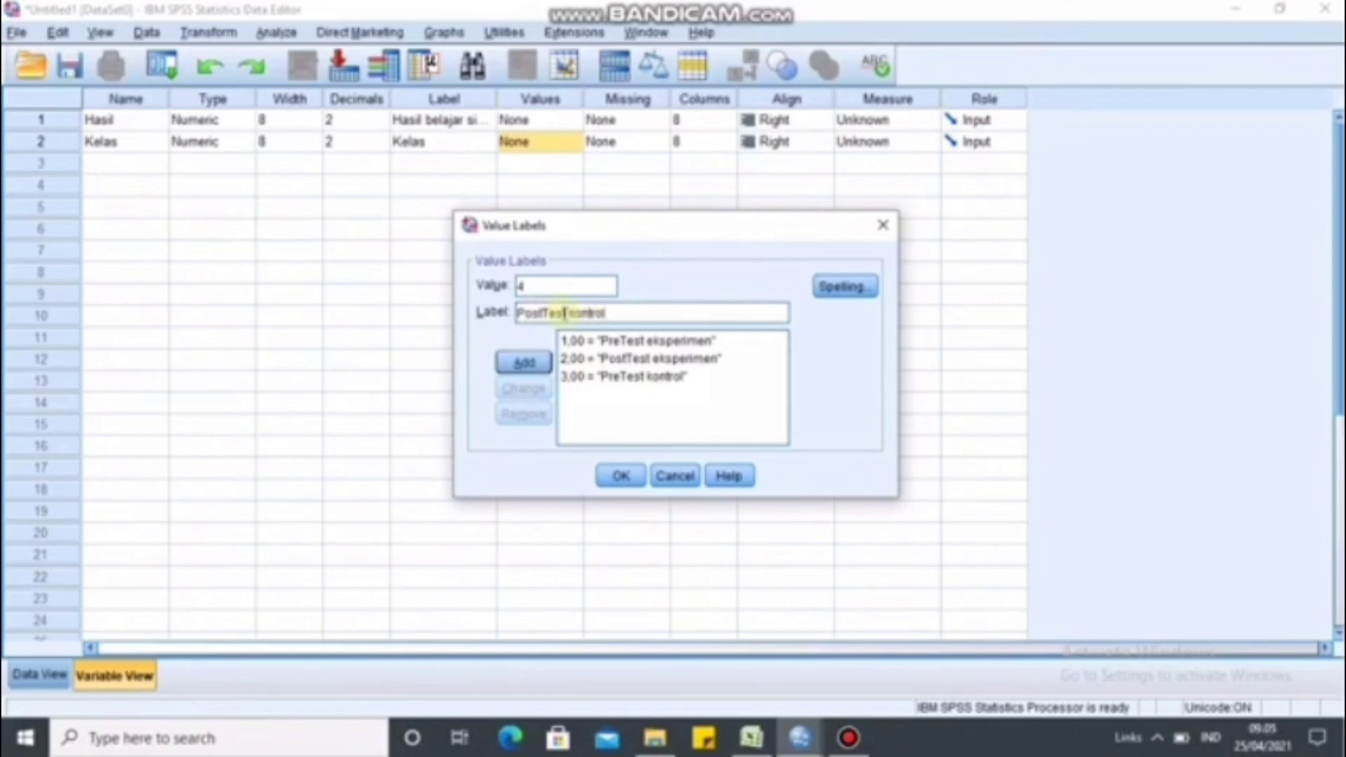
click(523, 363)
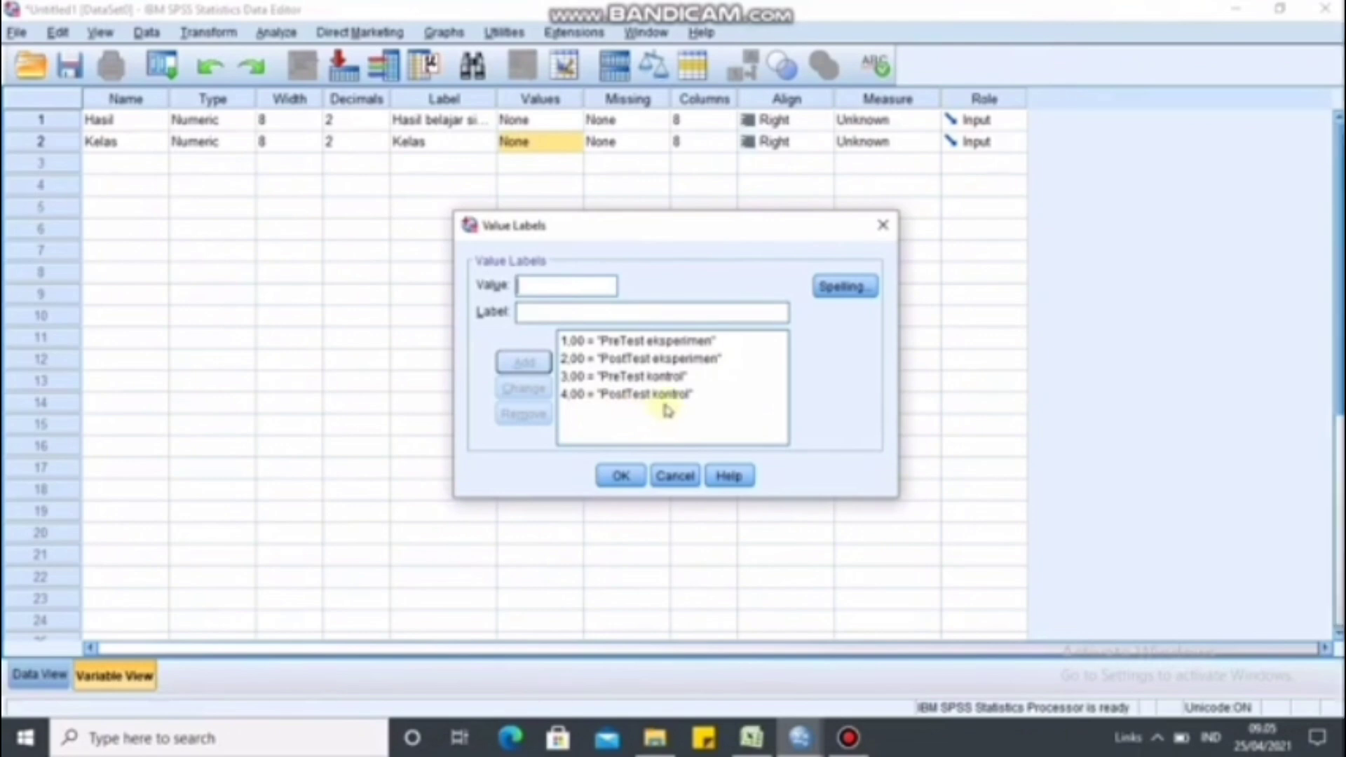
click(625, 476)
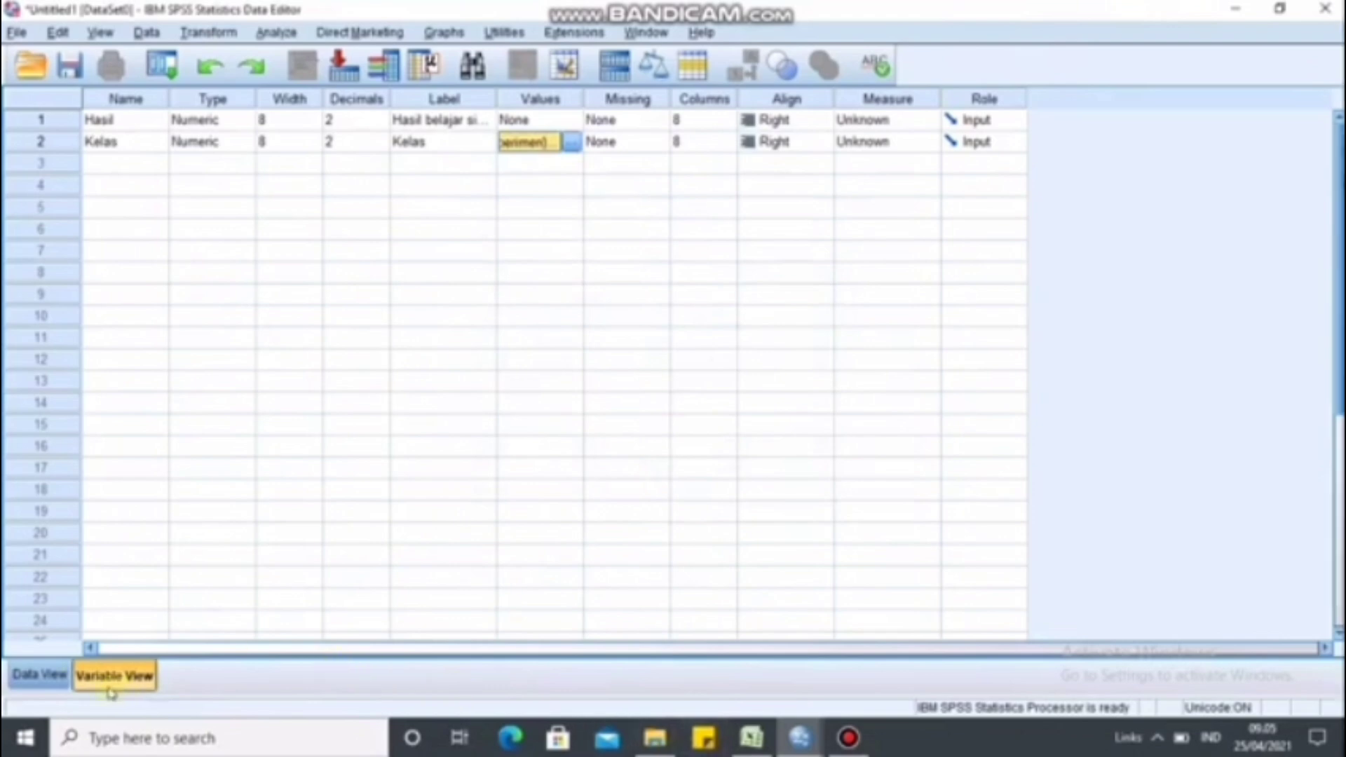
click(40, 674)
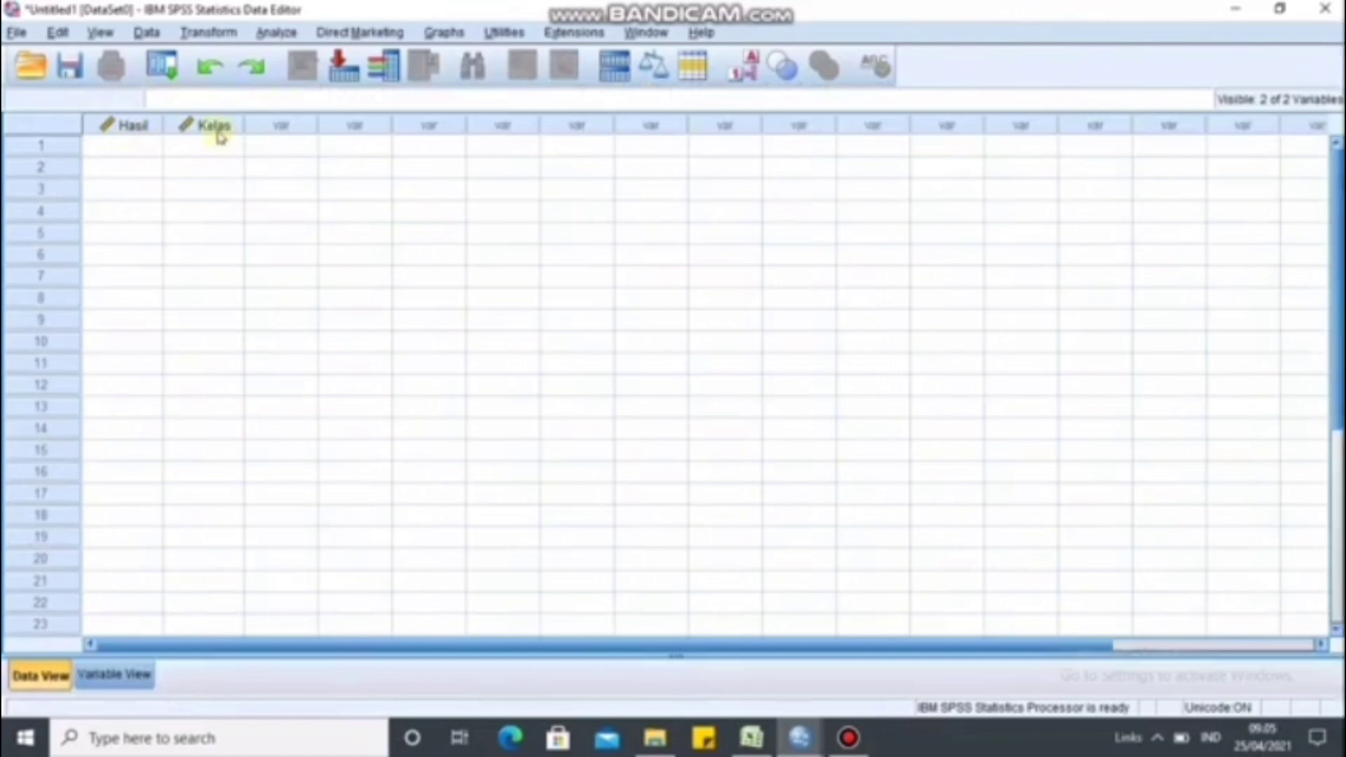
Switch to the Excel score workbook and fill cells H6 to H20 with the class code 1.
click(751, 737)
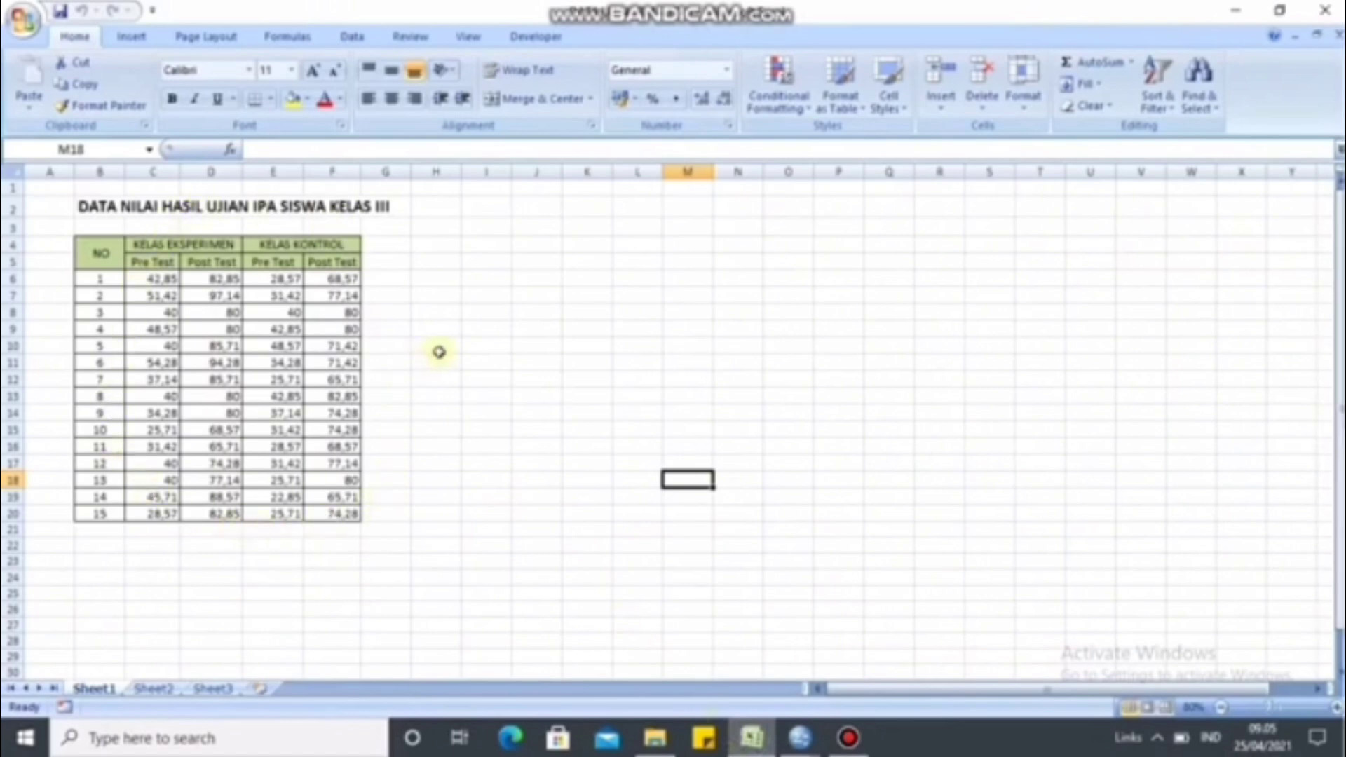
click(432, 280)
text(1)
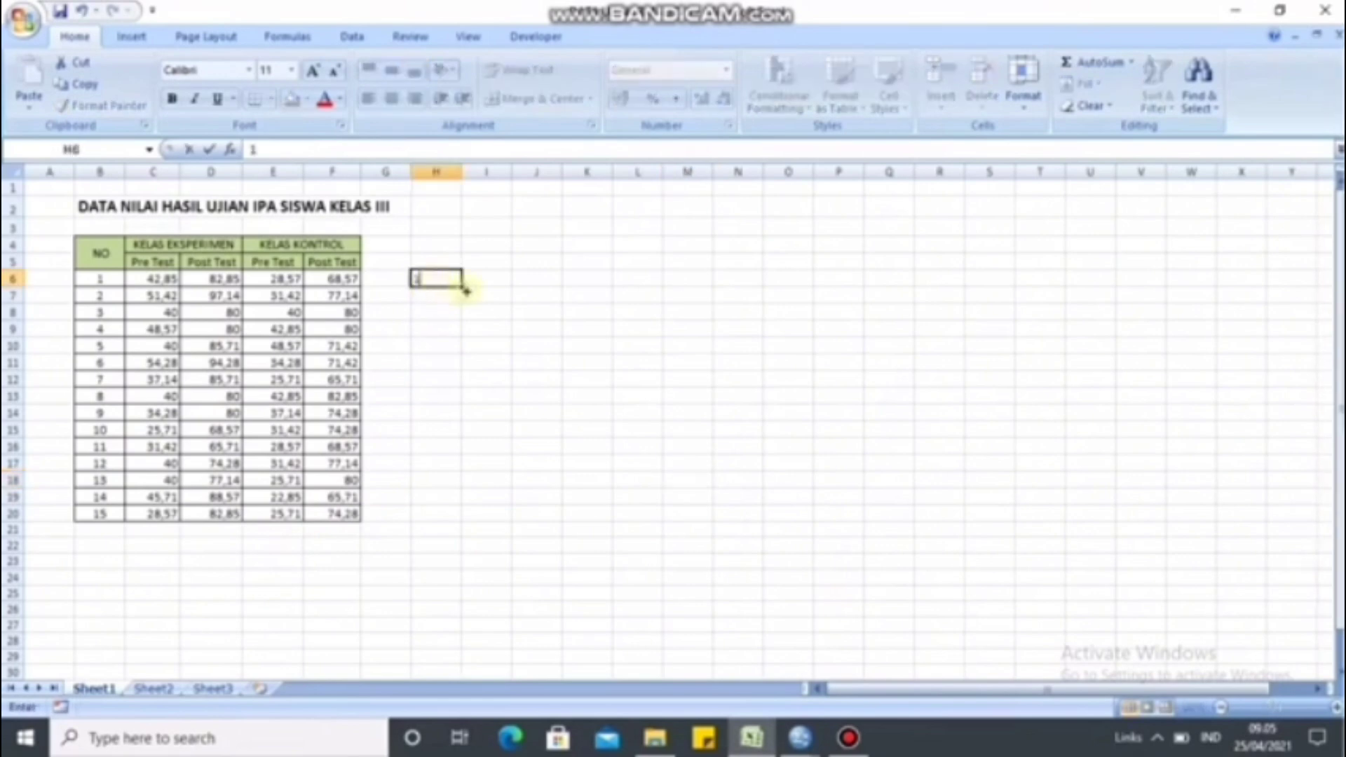
drag(460, 287, 456, 520)
Fill cells I6 to I20 with the class code 2 and cells J6 to J20 with 3.
click(488, 275)
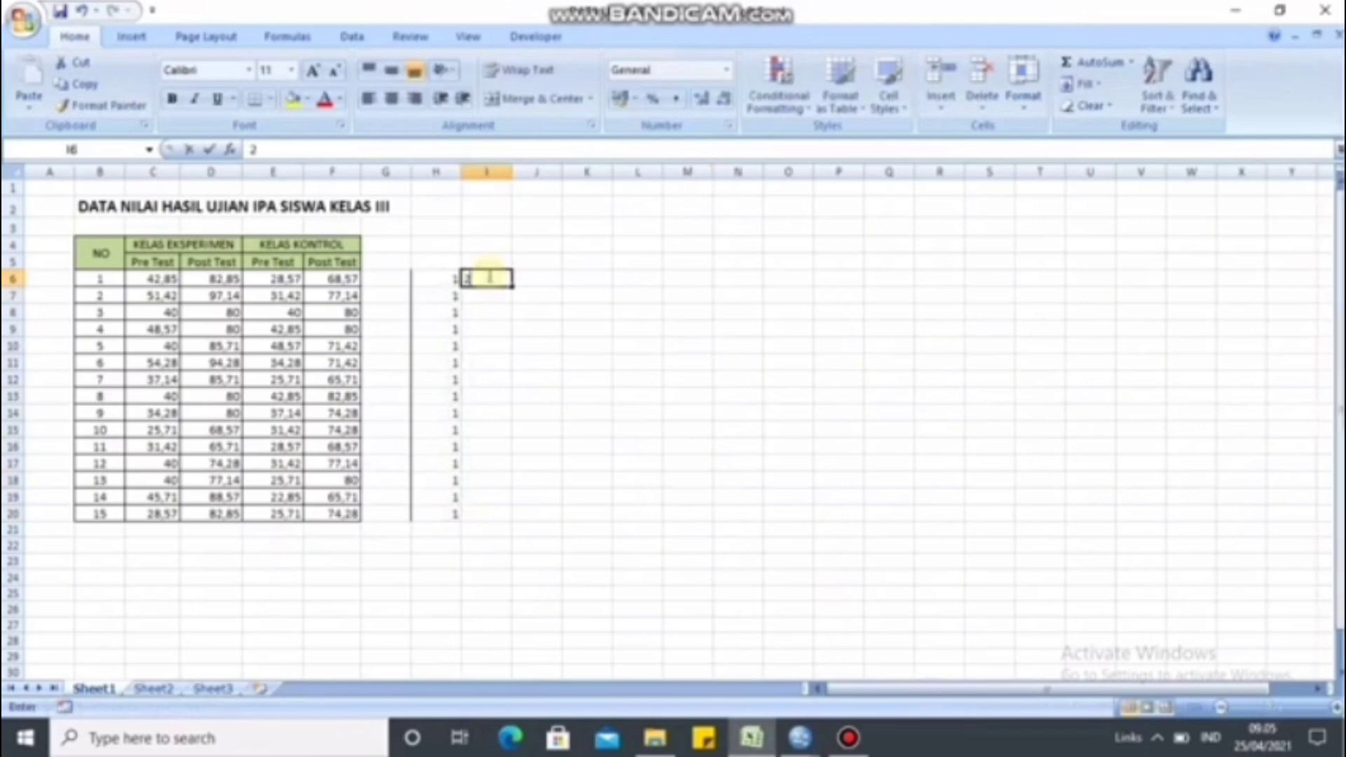
text(2)
drag(512, 283, 520, 527)
click(536, 279)
text(3)
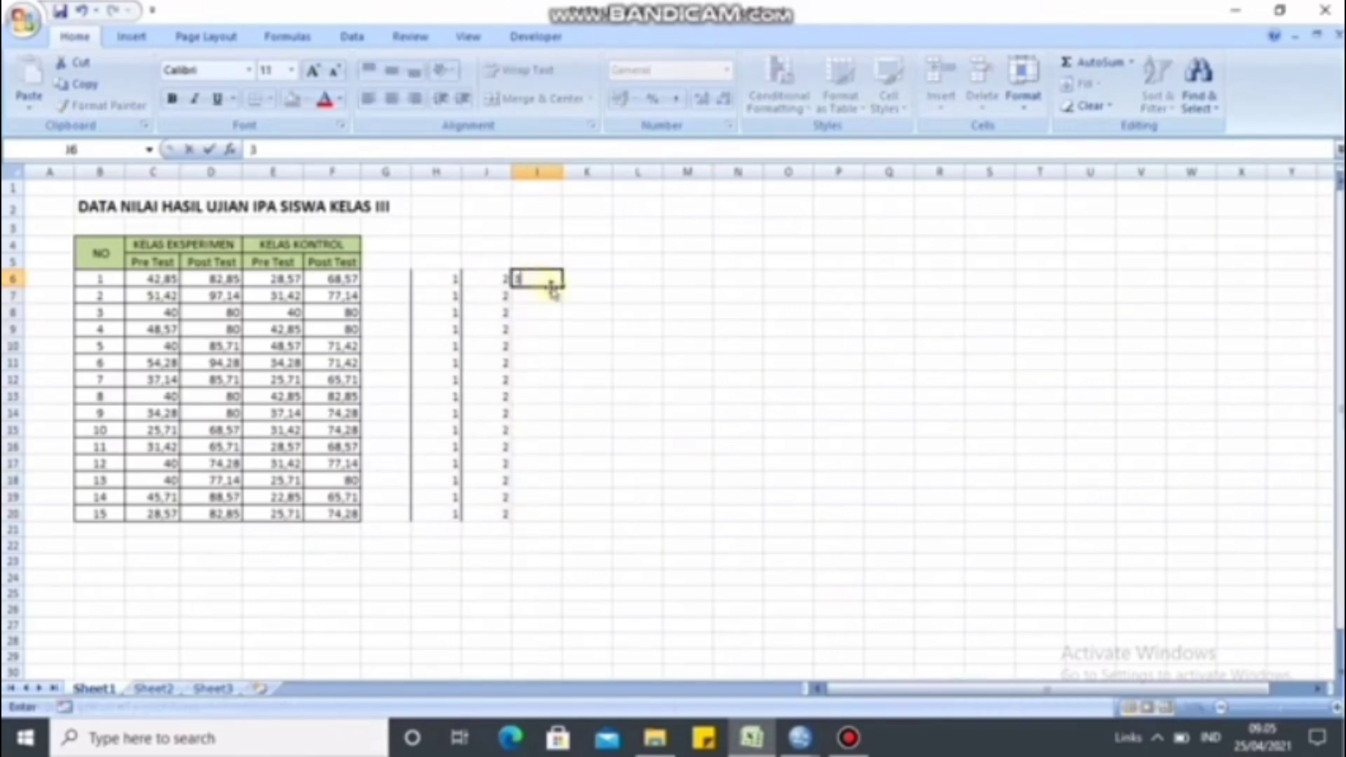
drag(562, 286, 565, 529)
Fill cells K6 to K20 with the class code 4.
click(586, 280)
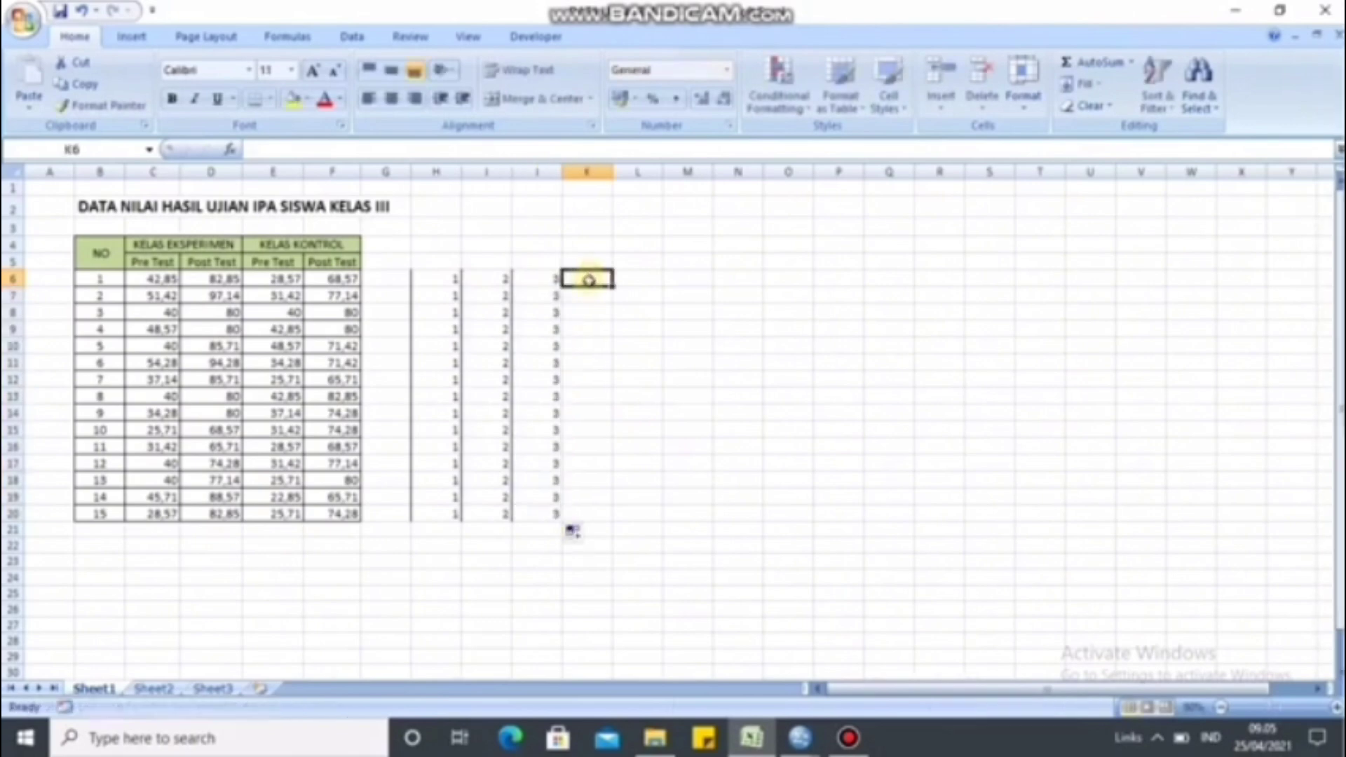
text(4)
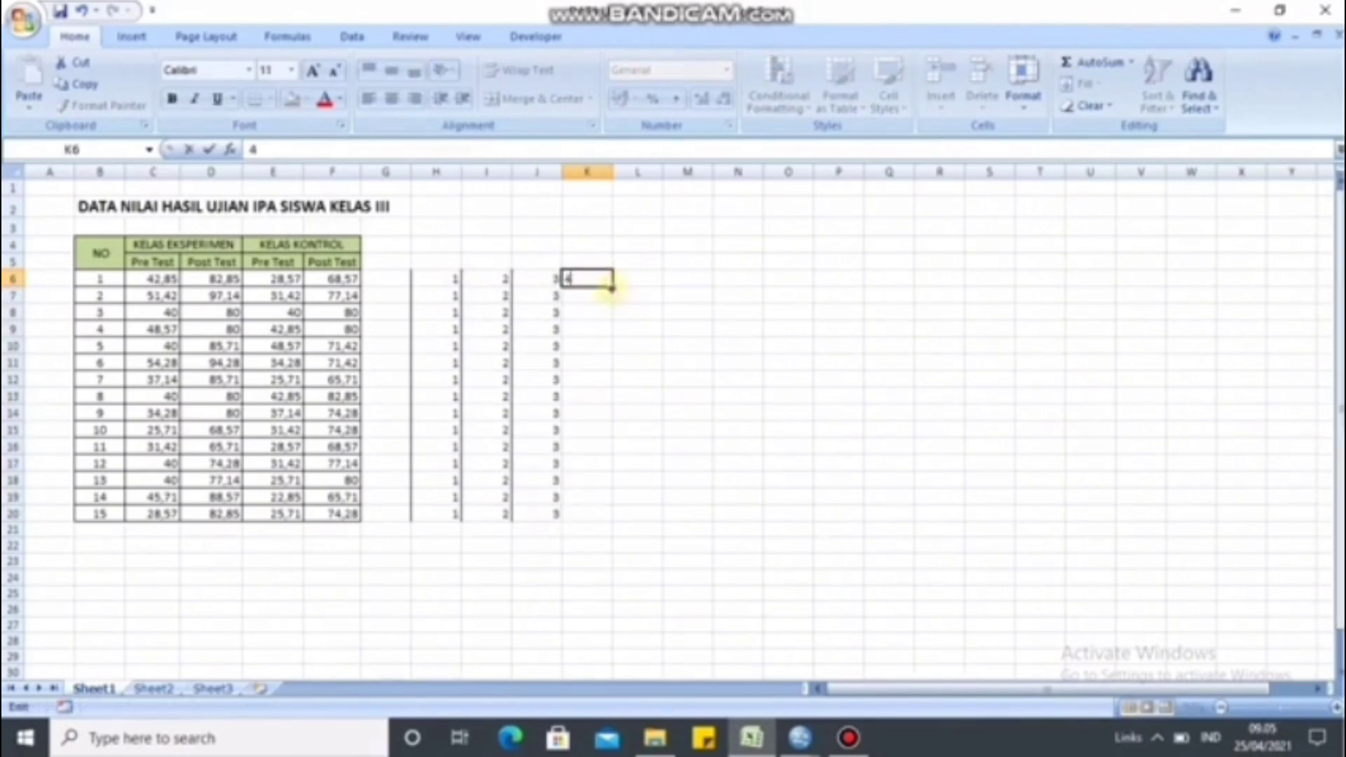
click(610, 286)
drag(611, 287, 609, 517)
click(736, 376)
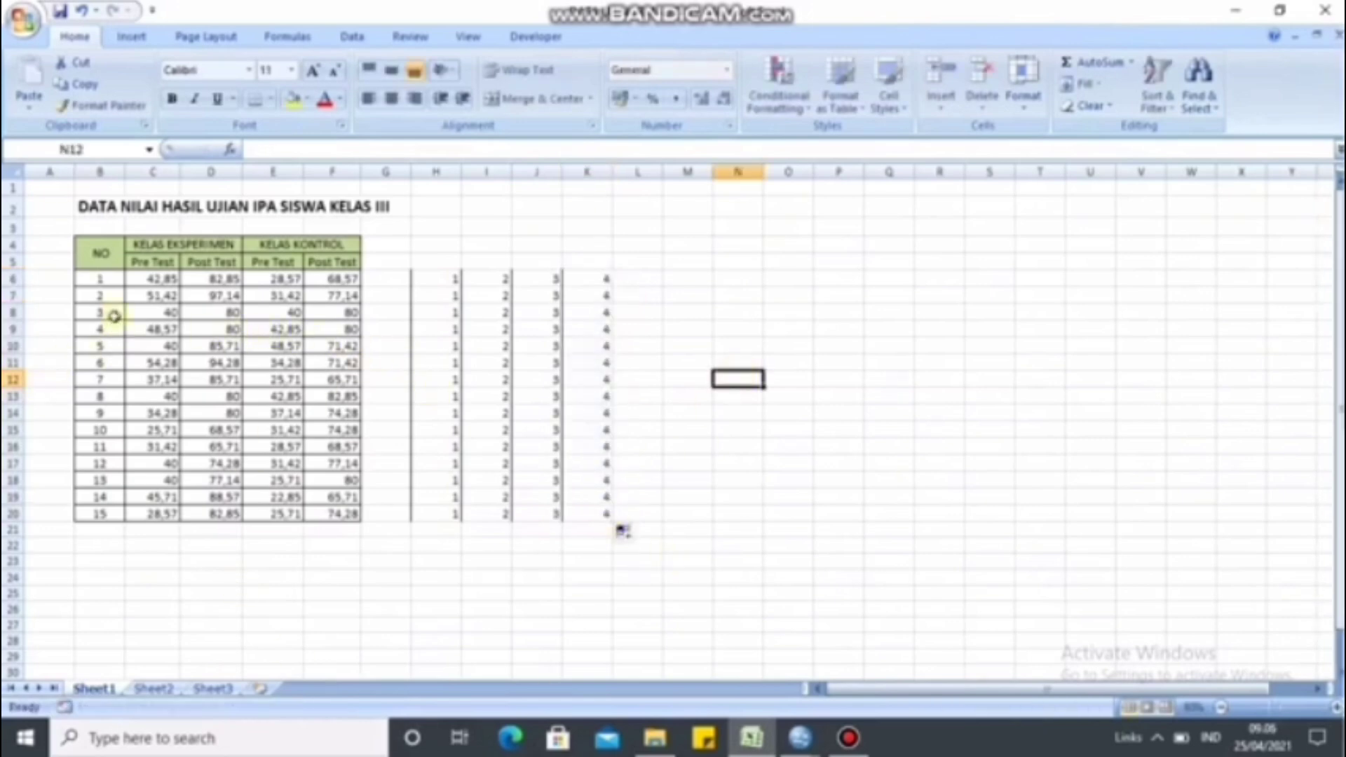
Select the experimental class's pre-test scores in the score table, starting from student 1.
drag(131, 281, 168, 484)
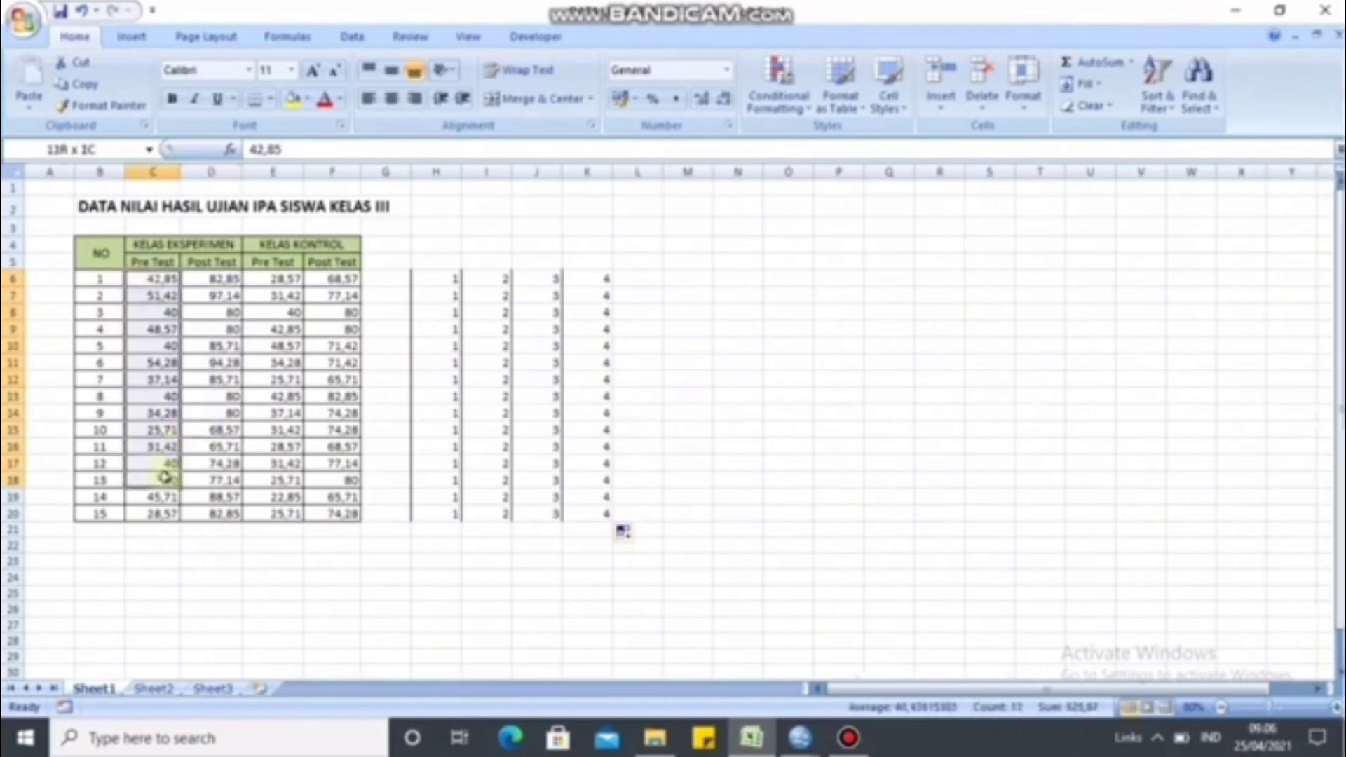